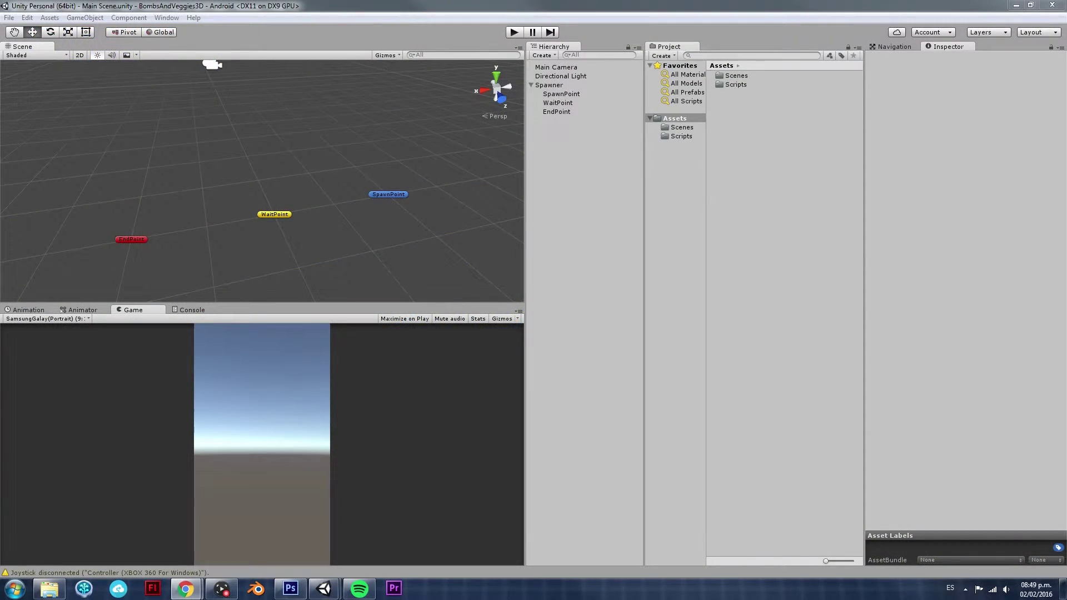
Step: Inspect Spawner and its SpawnPoint, WaitPoint and EndPoint children, ending on Spawner's Box Spawner settings
left_click(552, 85)
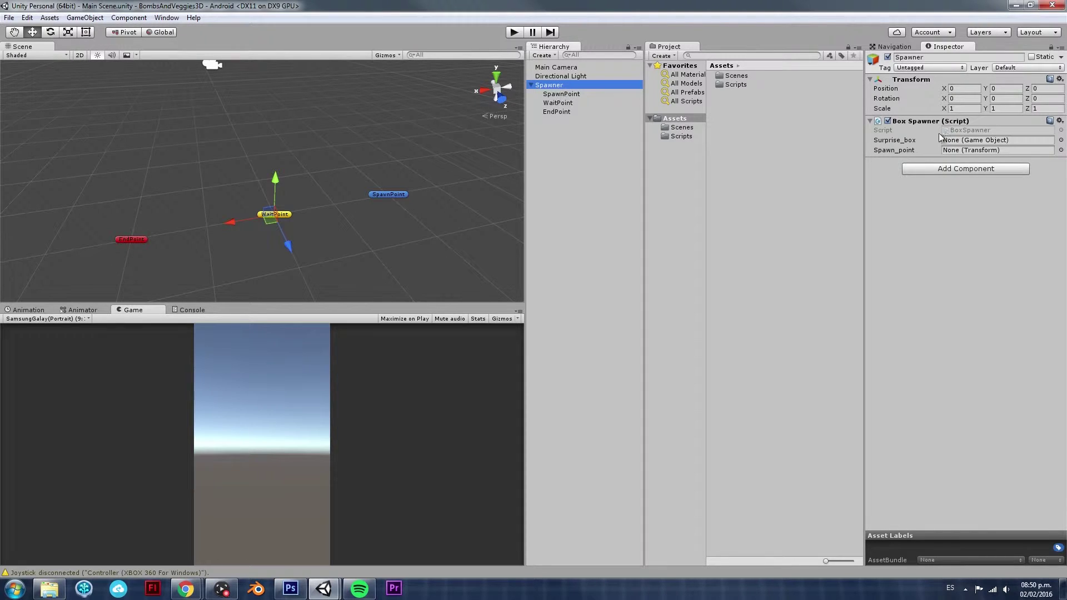
left_click(572, 94)
left_click(568, 104)
left_click(565, 112)
left_click(563, 85)
Step: Deselect everything, then zoom out and orbit the Scene view to overview the three markers
left_click(612, 179)
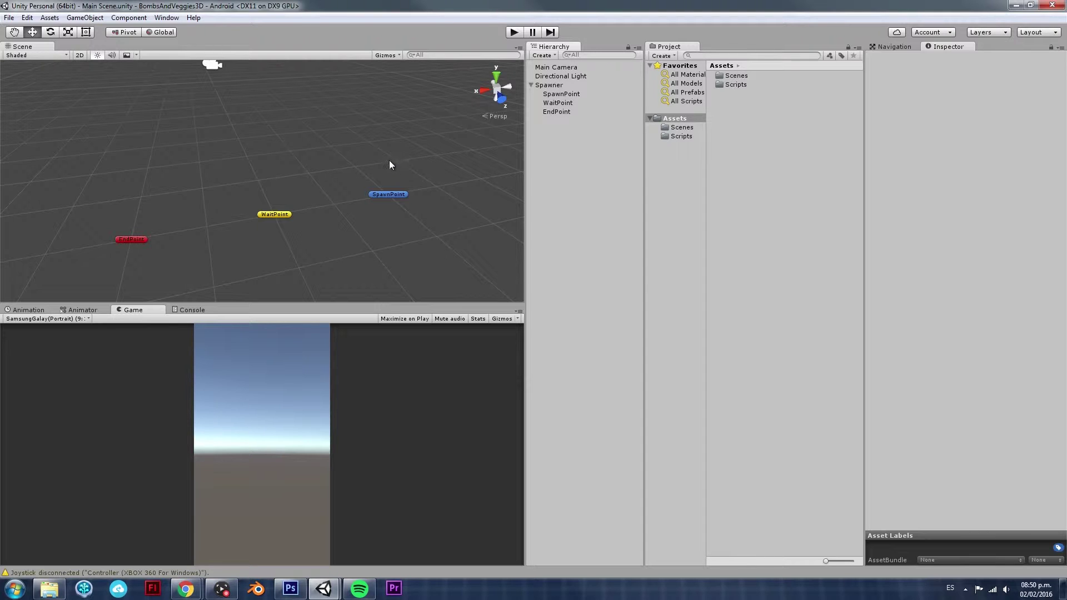
scroll(388, 168, "down", 4)
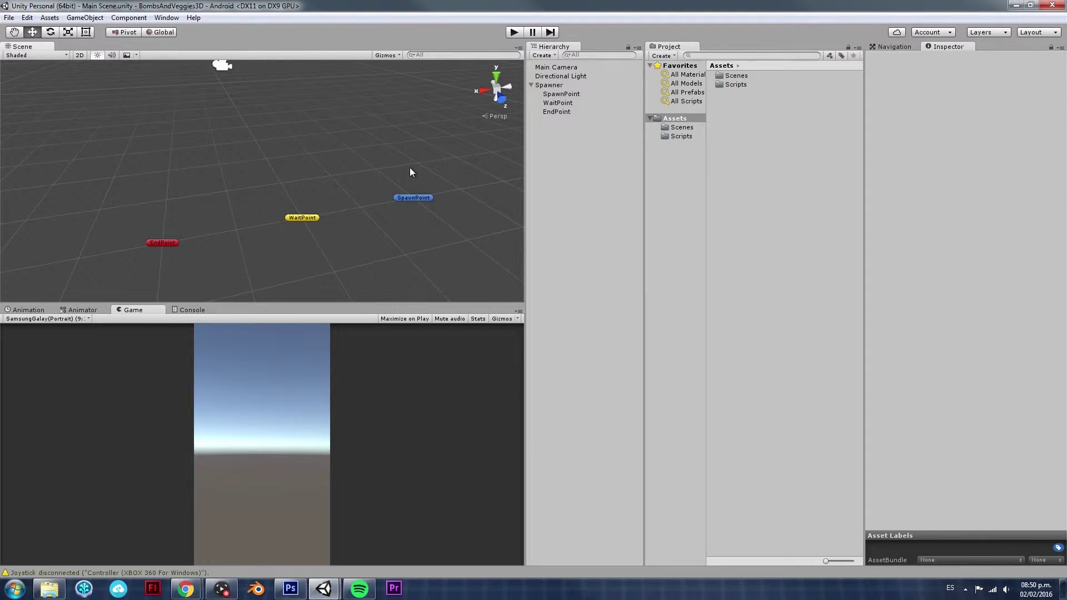
left_click_drag(410, 168, 262, 83, "alt")
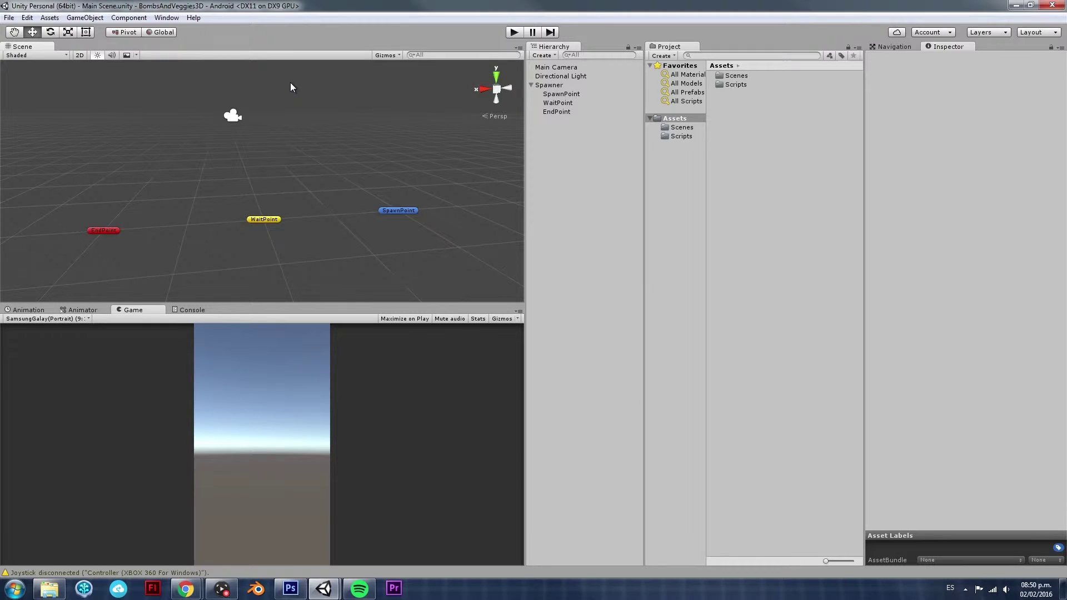
left_click_drag(258, 81, 363, 186, "alt")
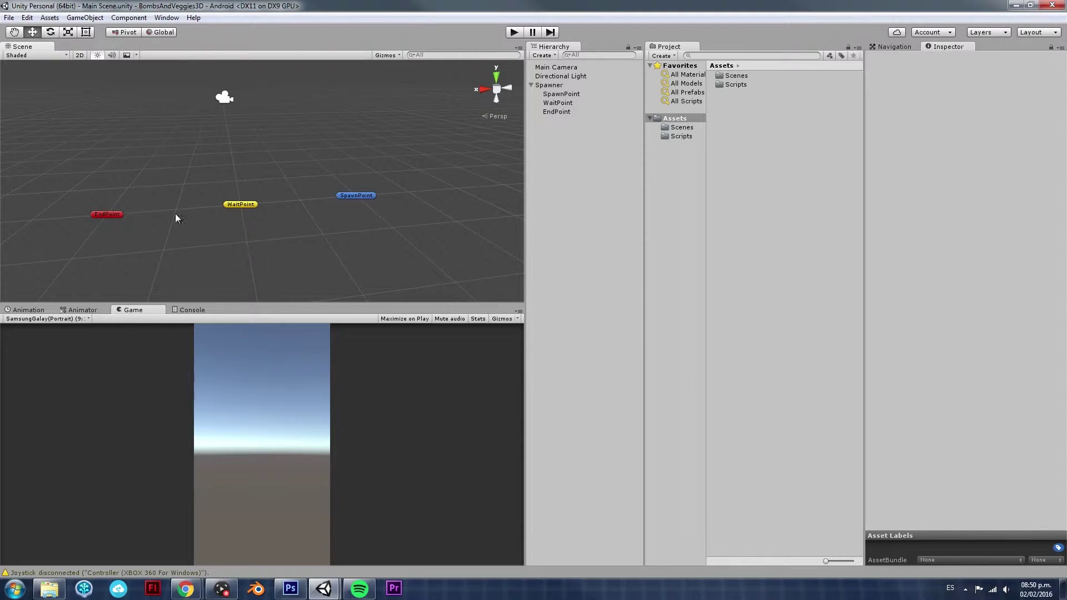
left_click(173, 18)
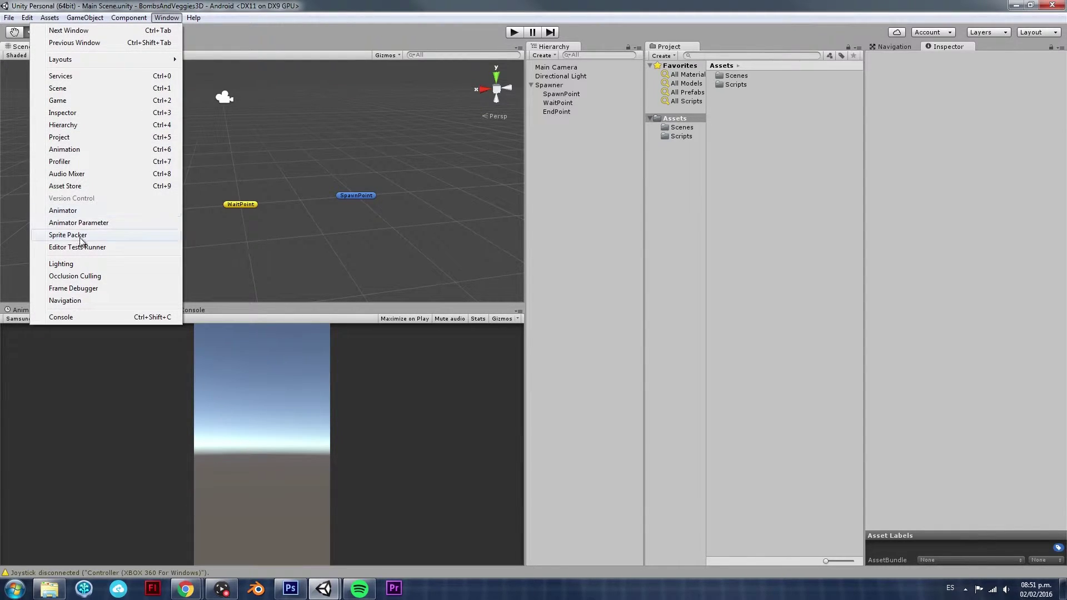
Step: Open Unity's Asset Store window and bring the Chrome browser window over the editor
left_click(75, 187)
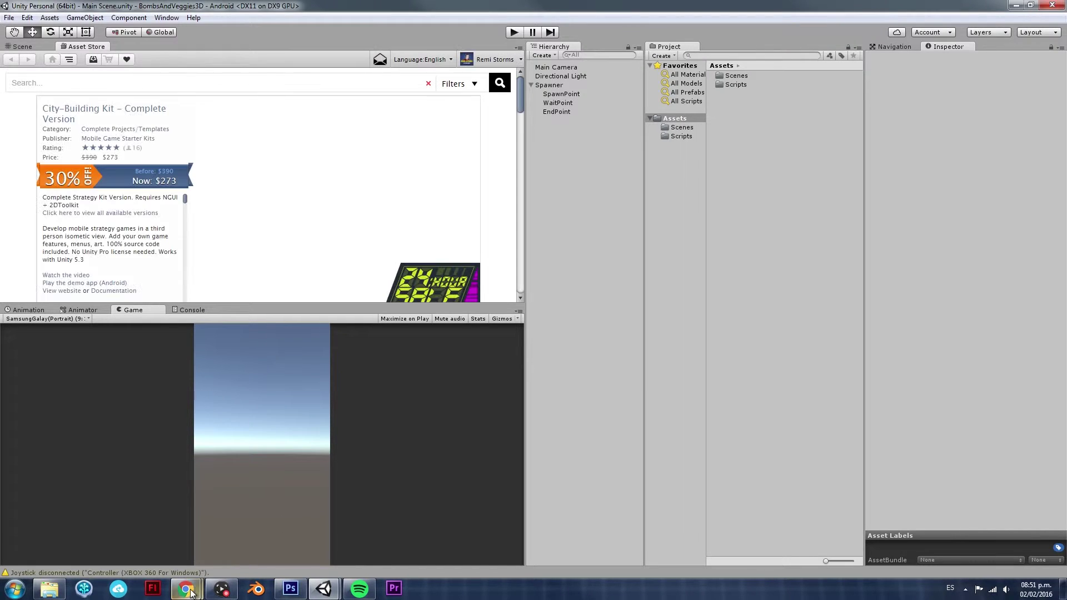
mouse_move(191, 594)
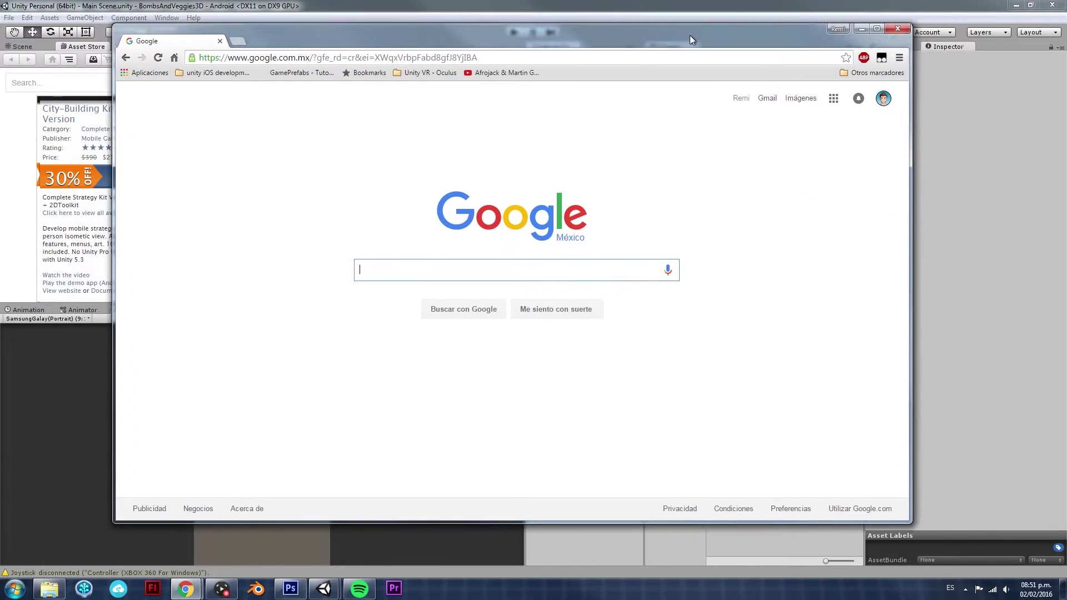
left_click_drag(689, 35, 711, 56)
left_click(676, 71)
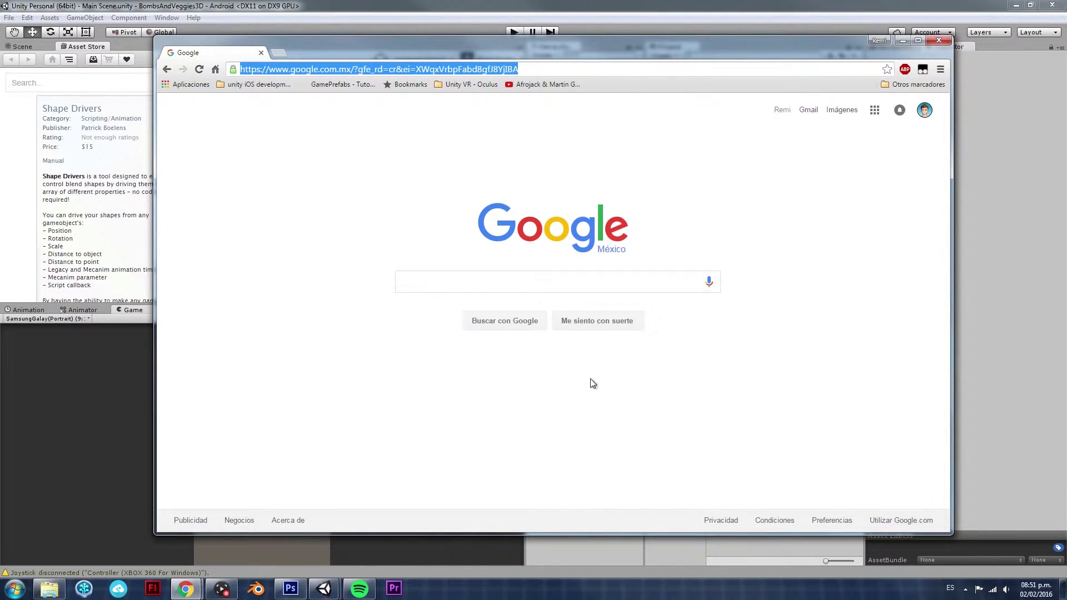
Step: Search Google for 'unity asset store' and open the Asset Store - Unity result
left_click(556, 288)
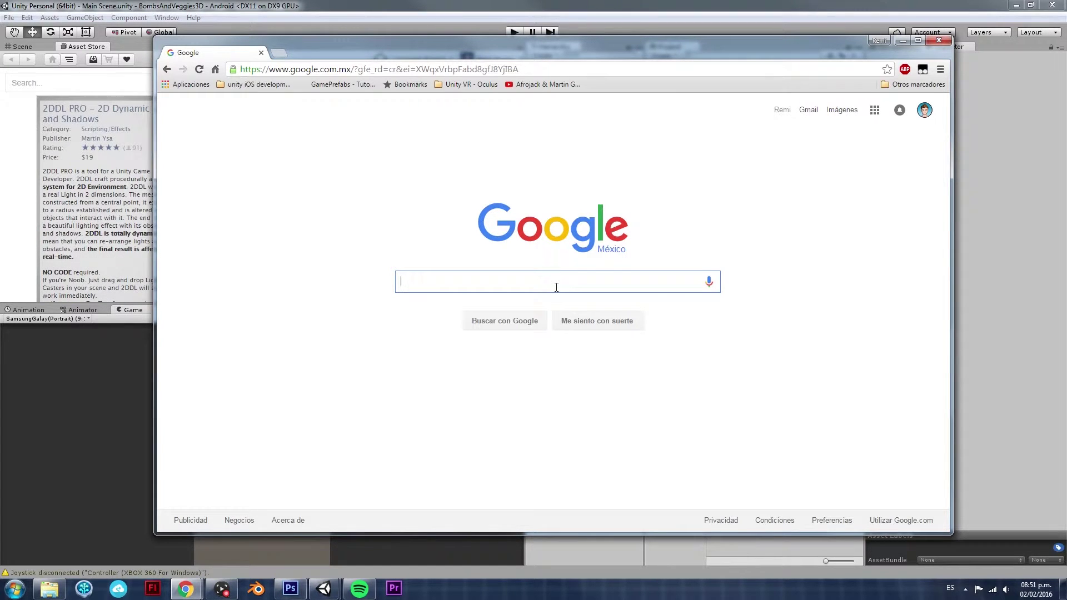
type("unity ass")
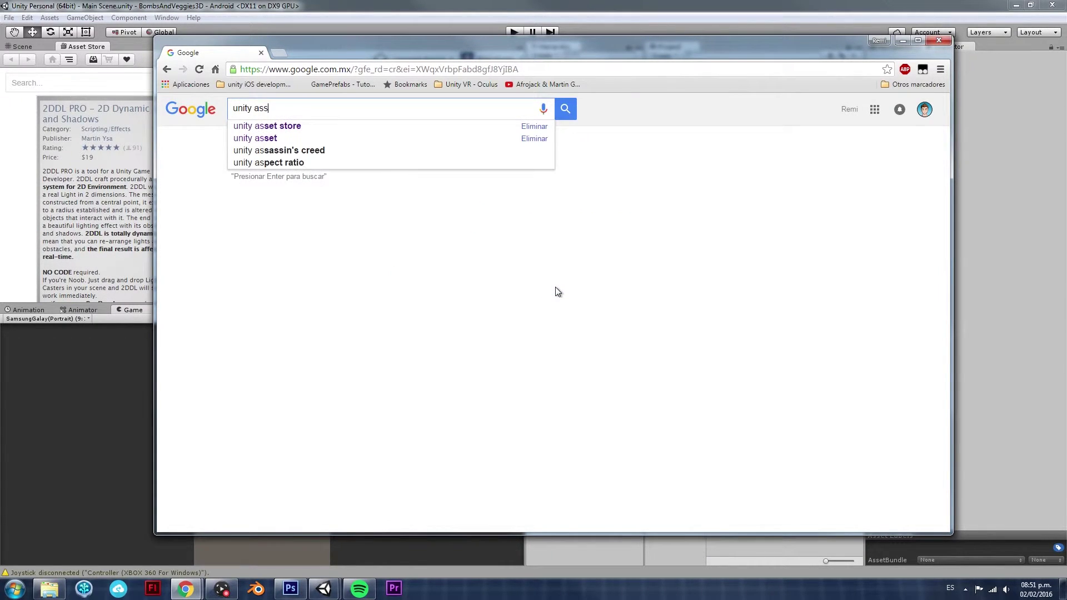
type("et store")
key("Return")
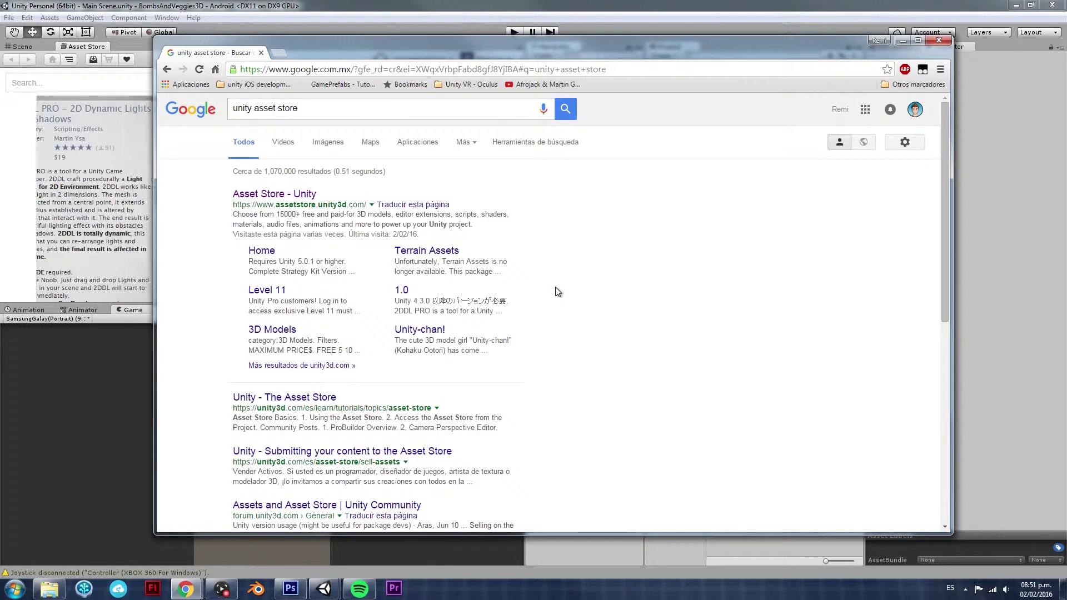
left_click(271, 200)
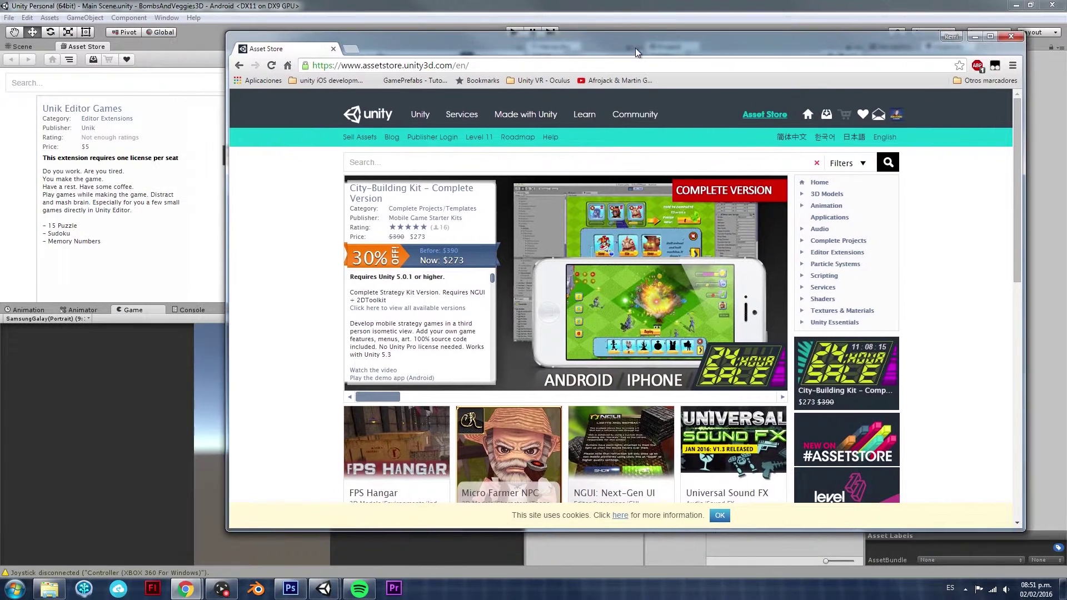
Step: Drag the Chrome window out of the way to get back to Unity's Asset Store tab
left_click_drag(563, 55, 635, 52)
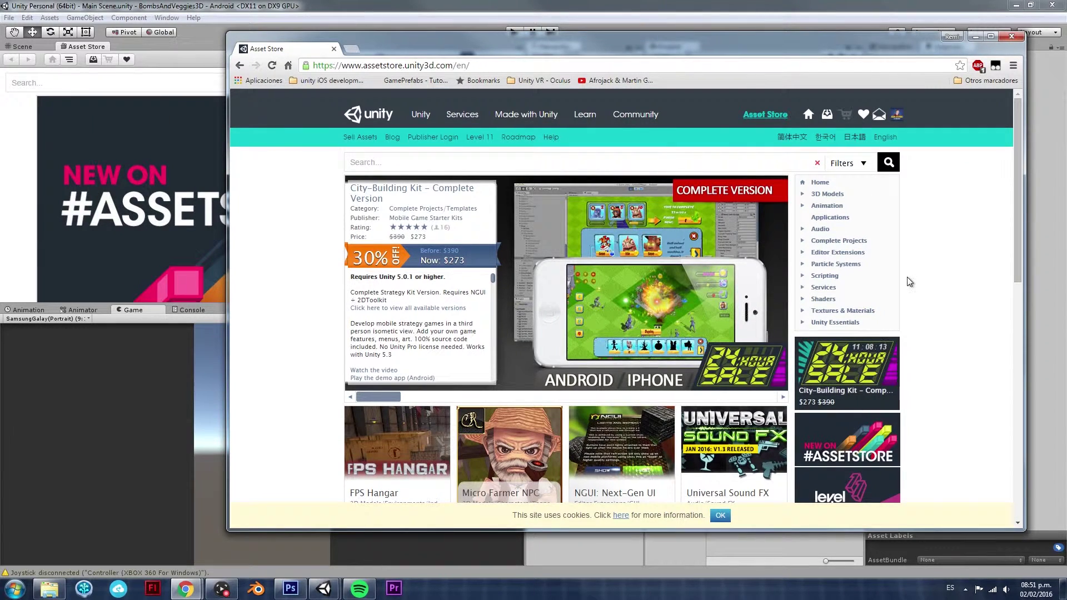
left_click_drag(712, 46, 989, 58)
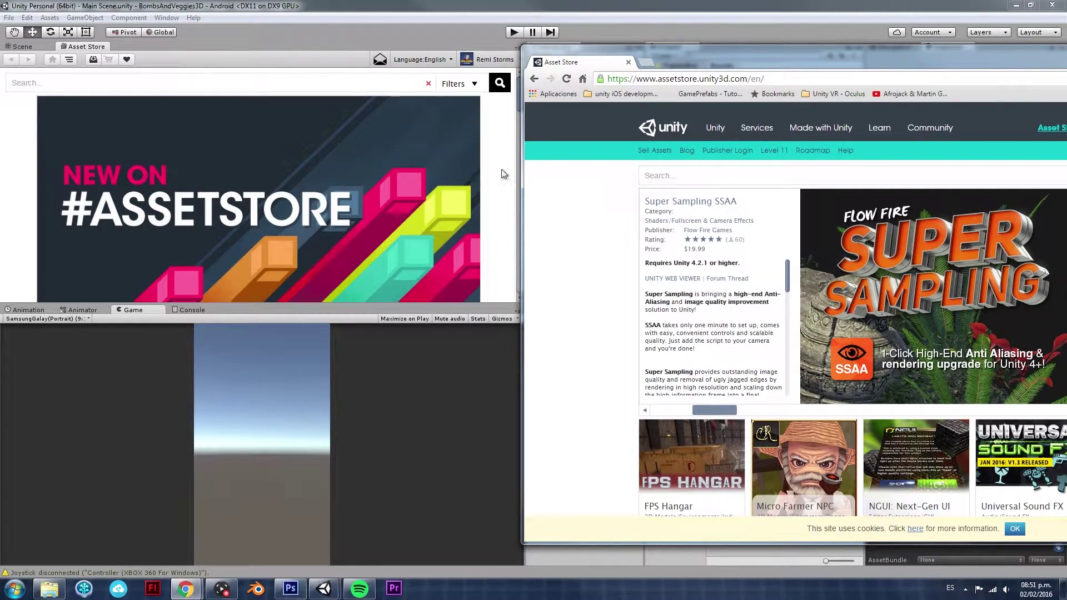
left_click_drag(772, 46, 303, 46)
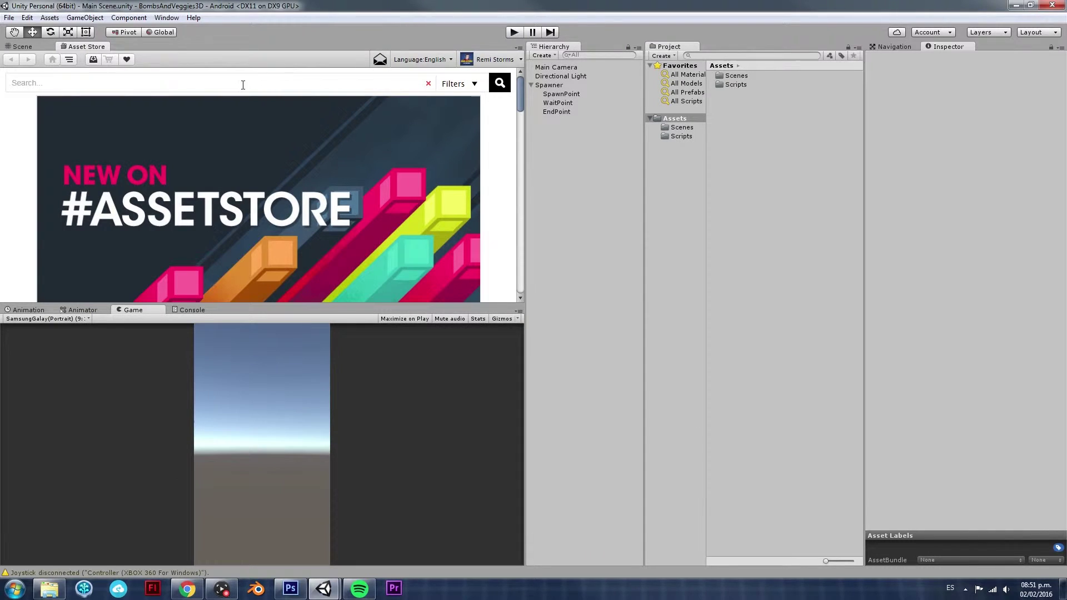
left_click(240, 83)
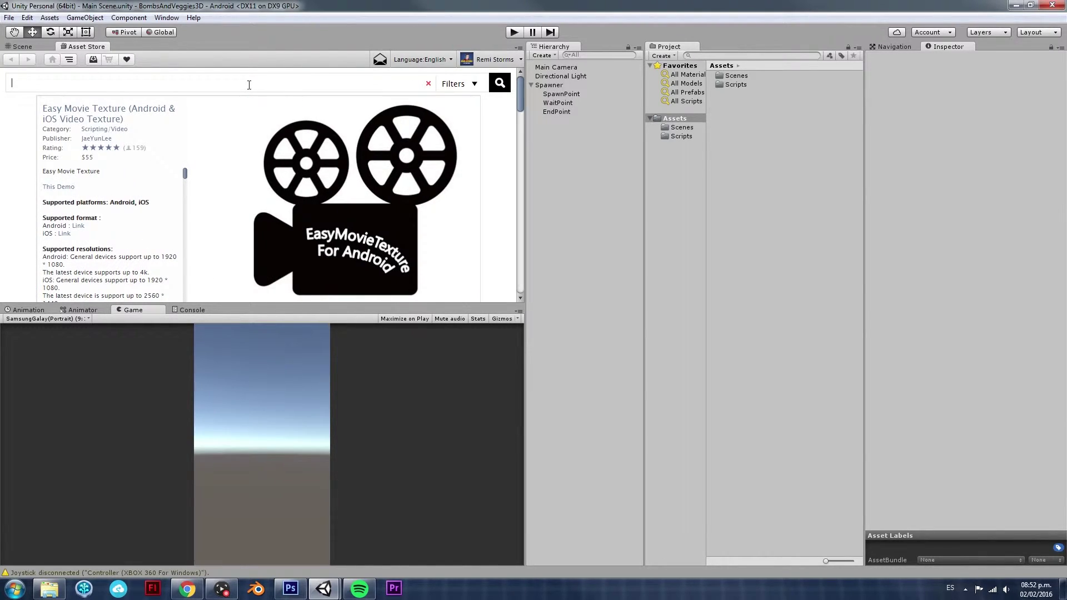
Step: Search the Asset Store by the publisher's name to list its 8 packages, including Bombs And Veggies
left_click(249, 84)
type("re")
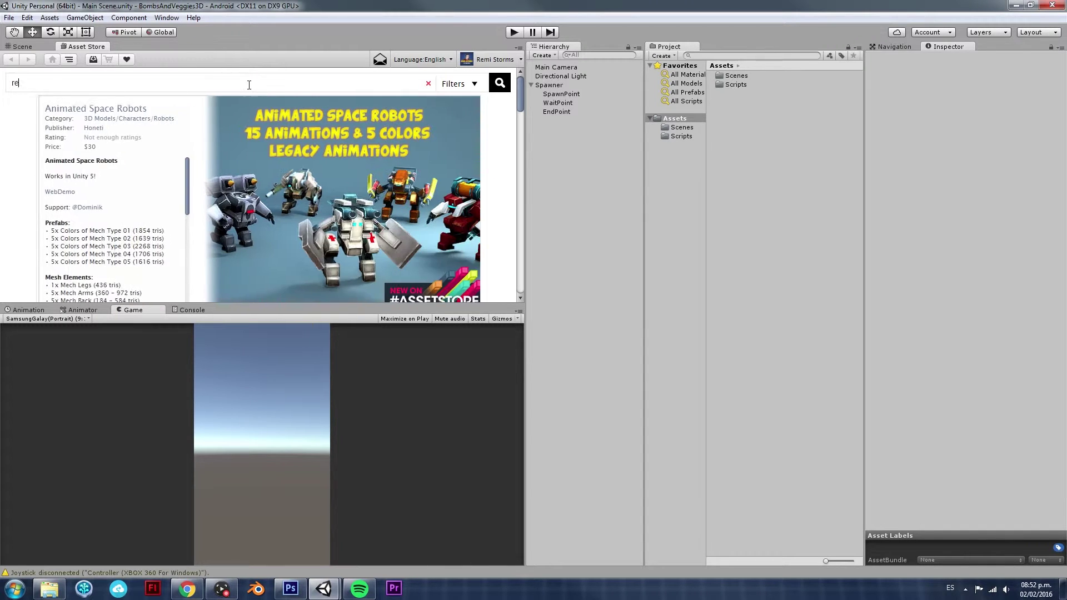
type("mi storms")
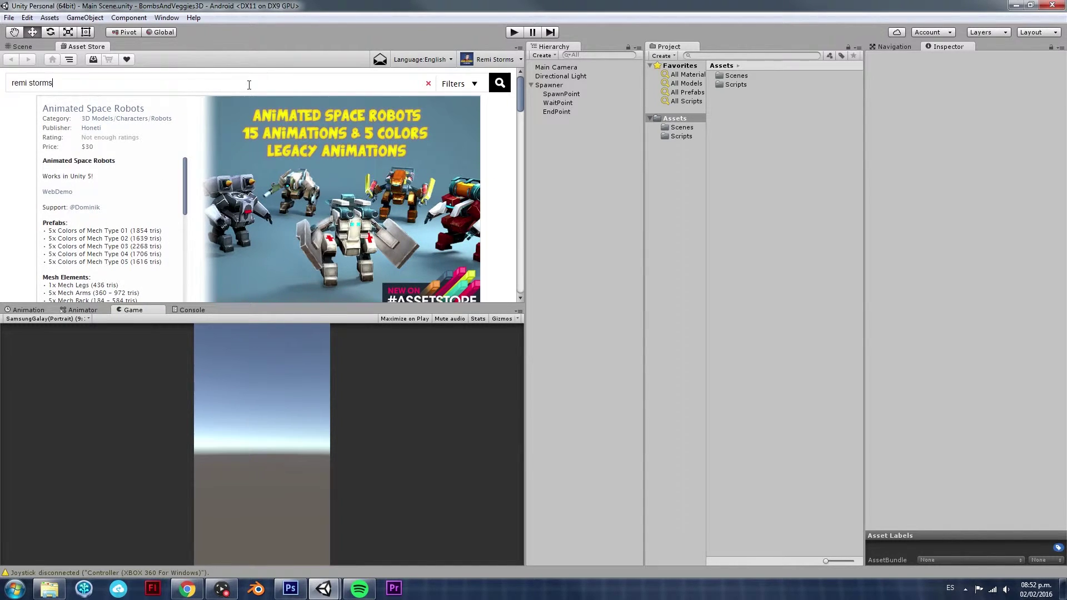
key("Return")
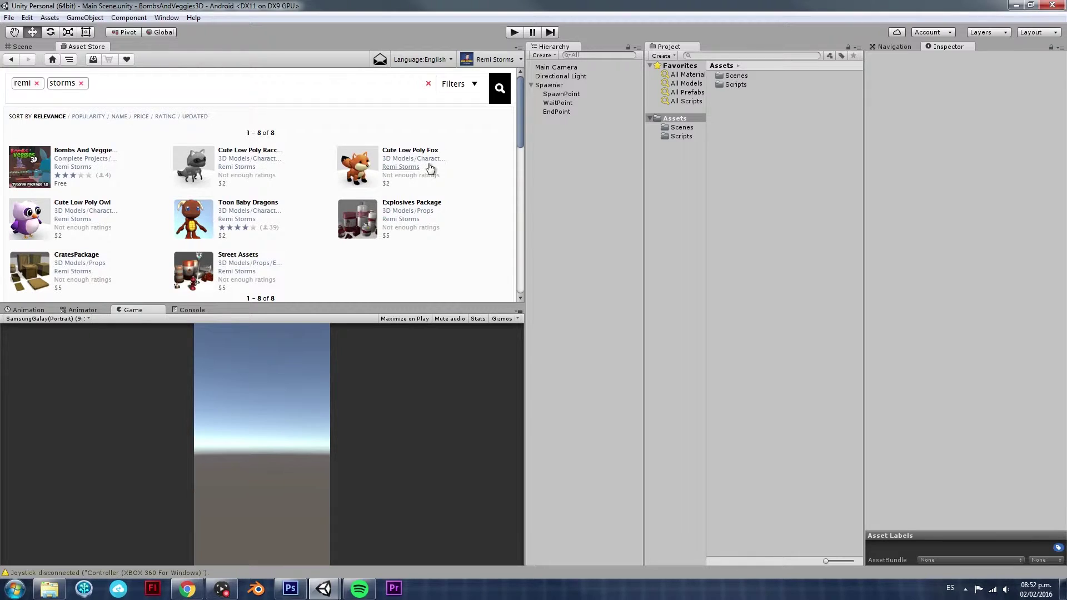
scroll(439, 164, "down", 1)
scroll(388, 209, "up", 1)
mouse_move(520, 126)
left_mouse_down()
mouse_move(515, 182)
mouse_move(520, 129)
left_mouse_up()
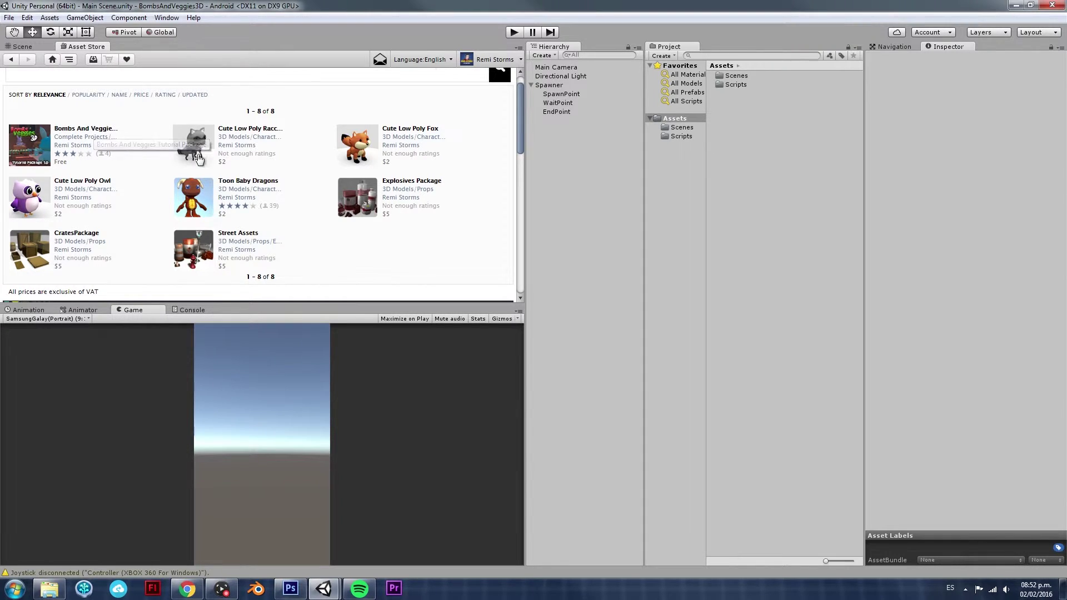
Step: Open the Bombs And Veggies Tutorial Package page and scroll down to its Package Contents
left_click(77, 131)
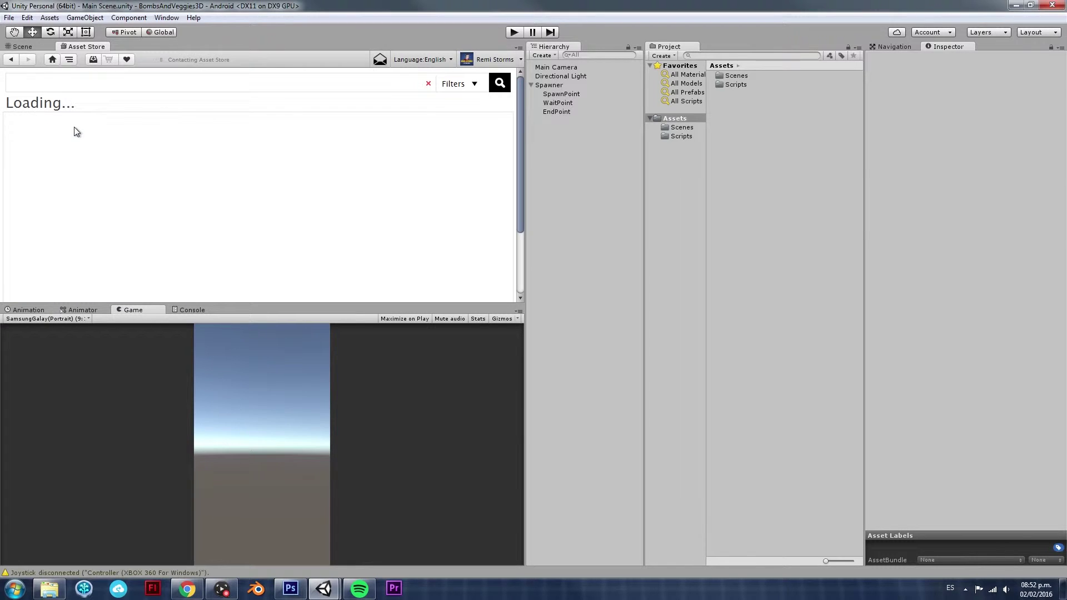
scroll(265, 174, "down", 5)
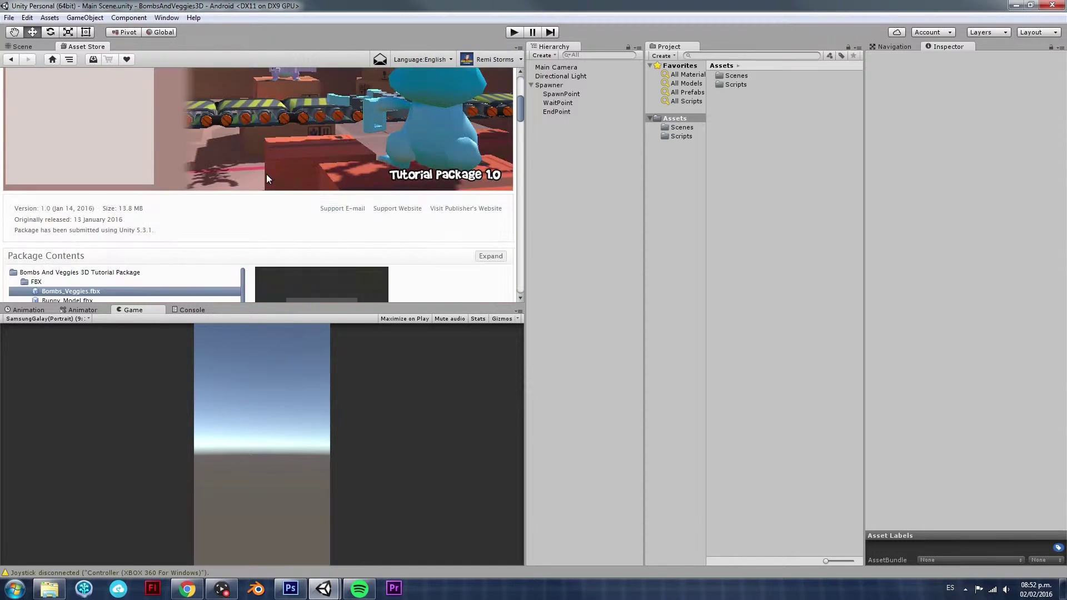
scroll(268, 175, "down", 4)
scroll(316, 161, "up", 6)
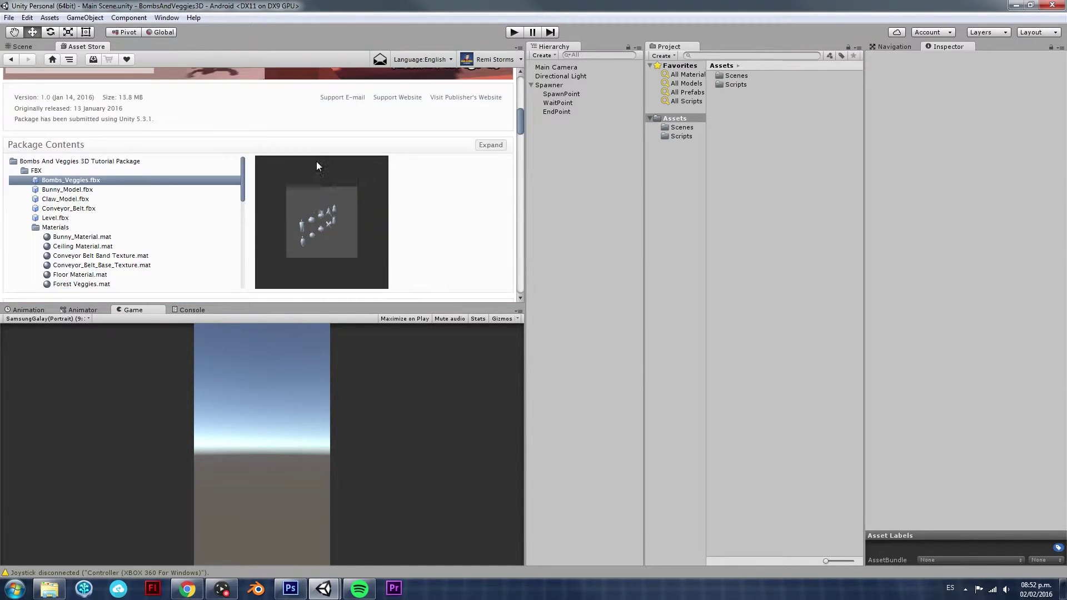
scroll(248, 184, "down", 1)
left_click_drag(242, 190, 242, 211)
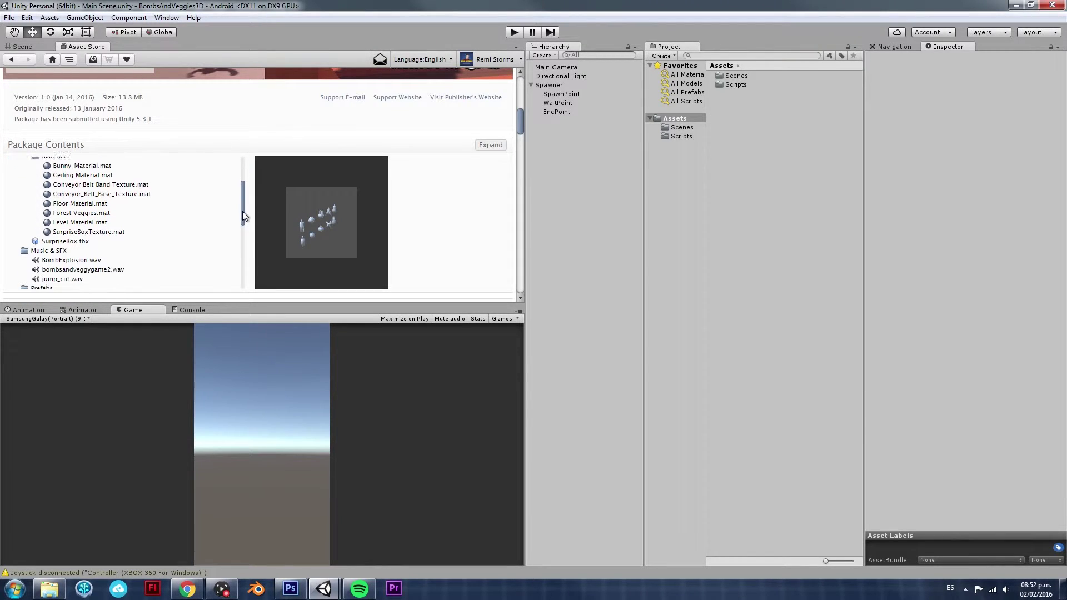
Step: Preview Floor Material, two .wav sounds, Box1 prefab, and +5 and blue bunny sprites
left_click(118, 202)
scroll(119, 224, "down", 3)
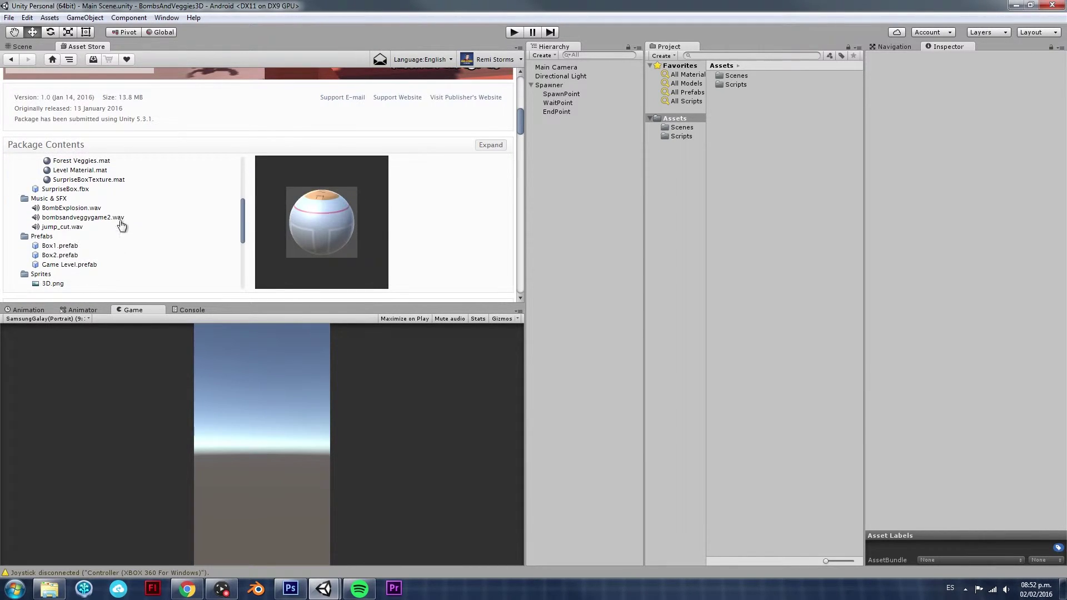
left_click(85, 219)
left_click(77, 247)
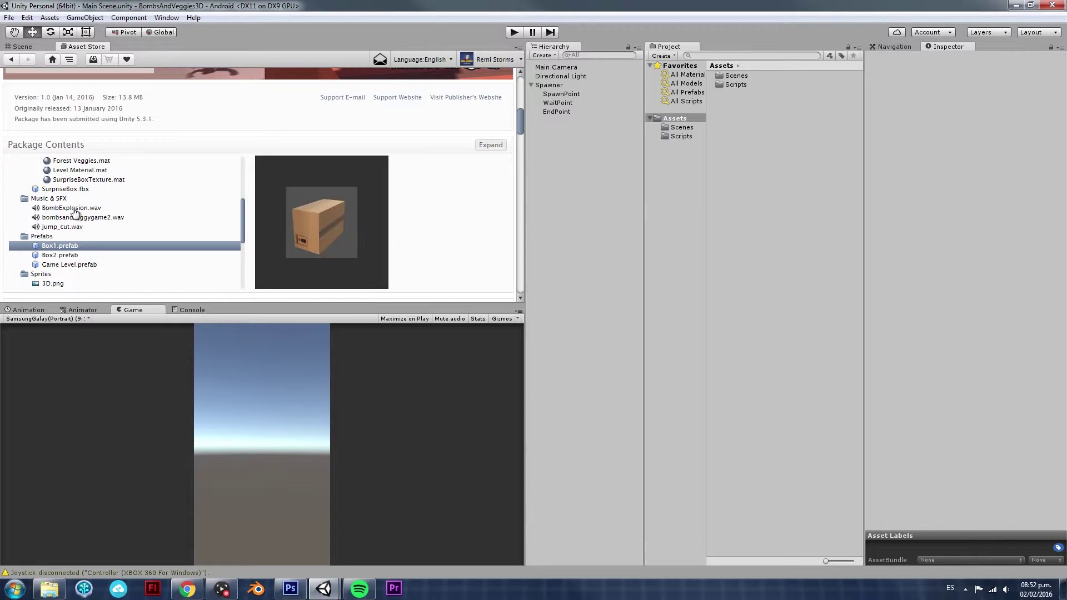
left_click(74, 208)
scroll(82, 253, "down", 2)
left_click(92, 239)
scroll(92, 239, "down", 2)
left_click(93, 239)
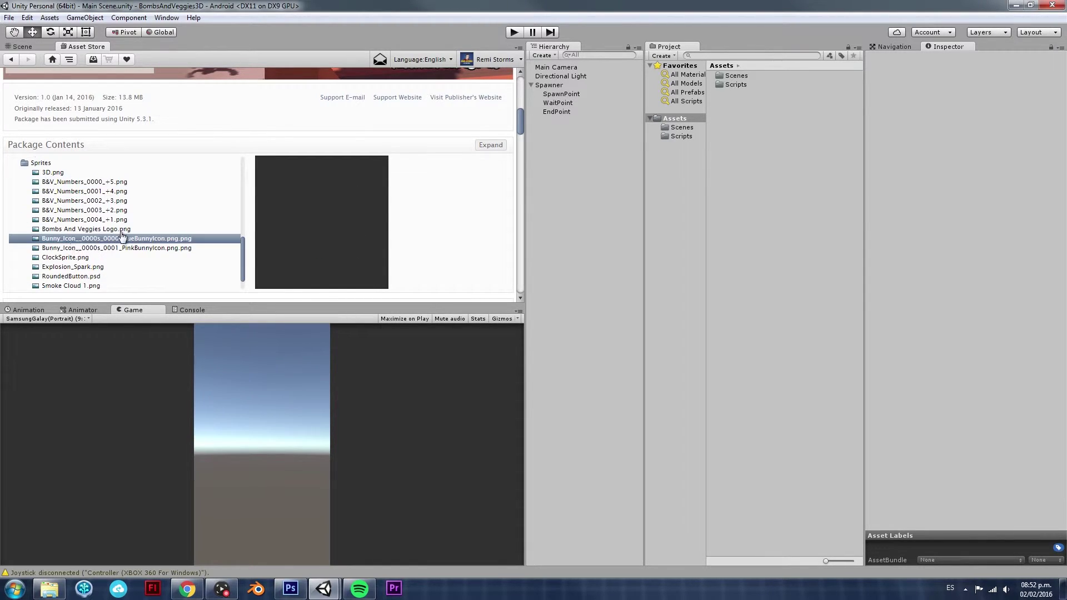
scroll(111, 234, "up", 5)
scroll(165, 156, "up", 3)
scroll(209, 187, "up", 2)
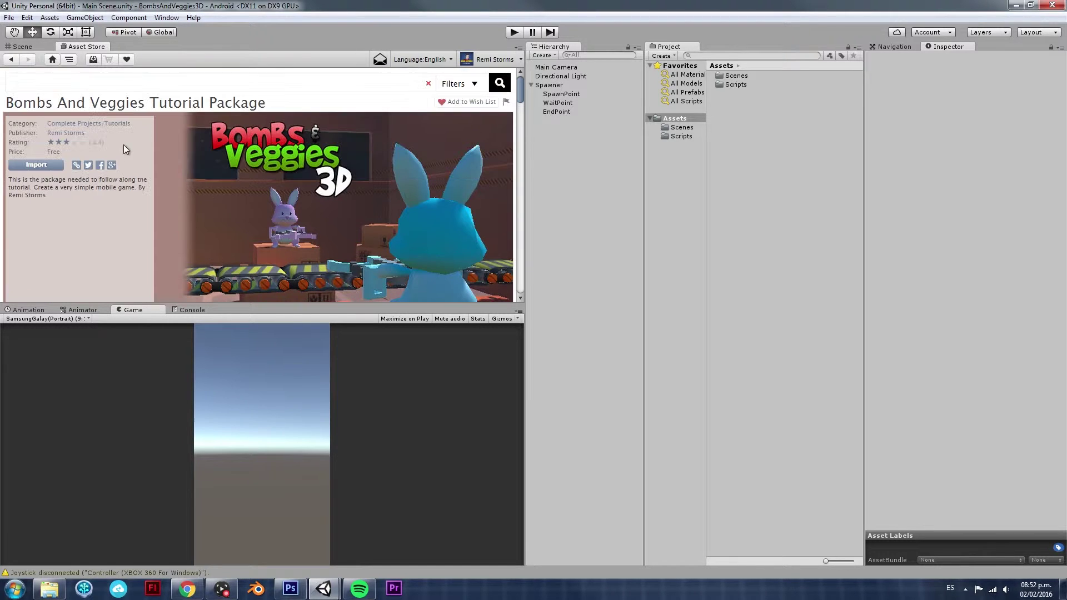
Step: Start the import, accept the complete-project warning, and collapse the package folders to review them
left_click(36, 166)
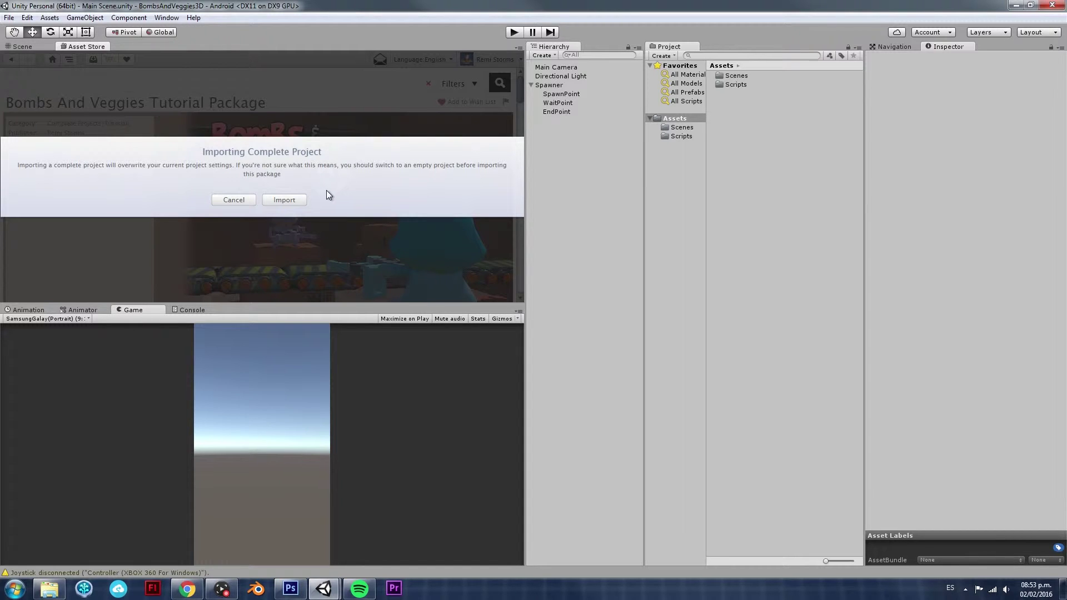
left_click(285, 200)
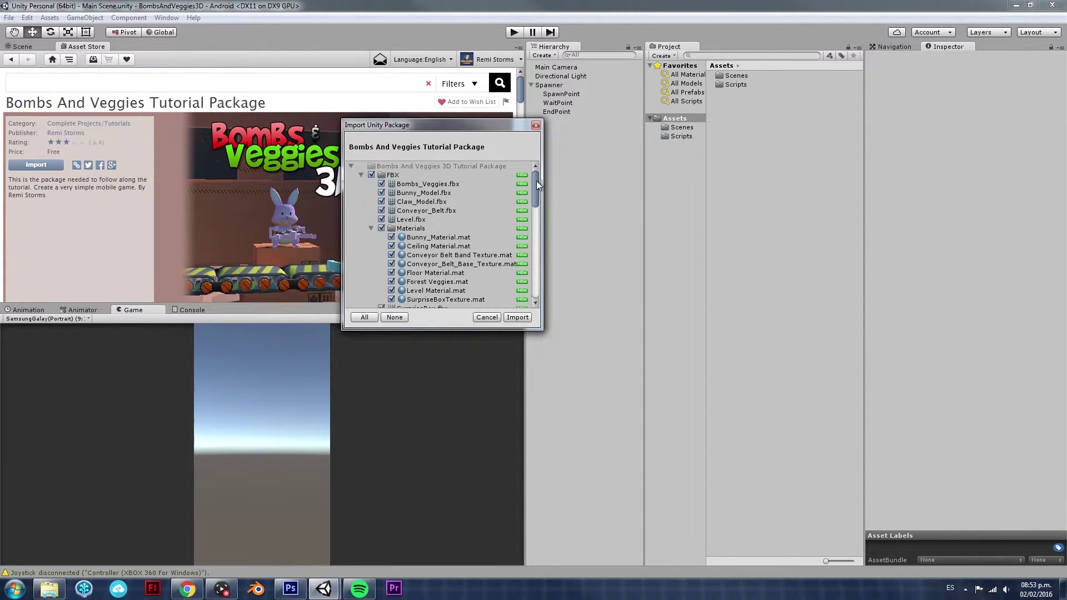
left_click(361, 174)
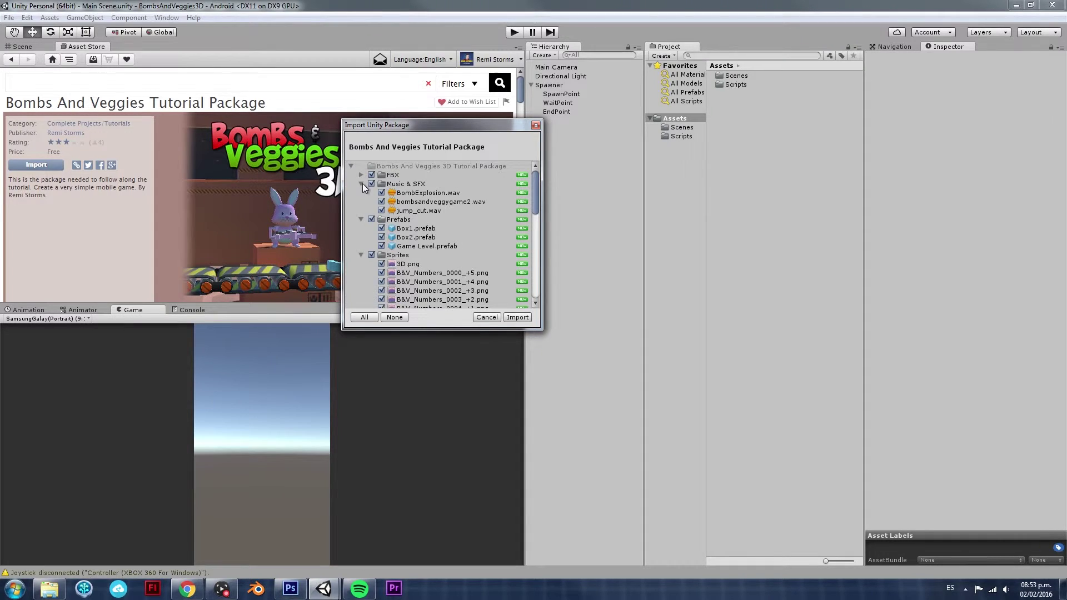
left_click(361, 184)
left_click(360, 192)
left_click(361, 202)
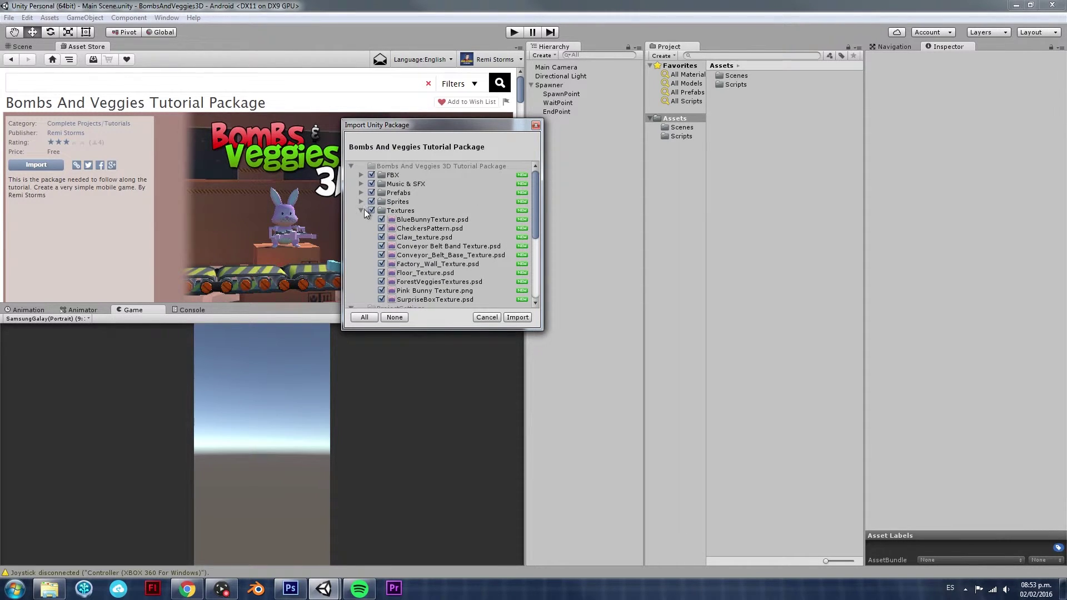
left_click(362, 210)
left_click(362, 210)
left_click(362, 211)
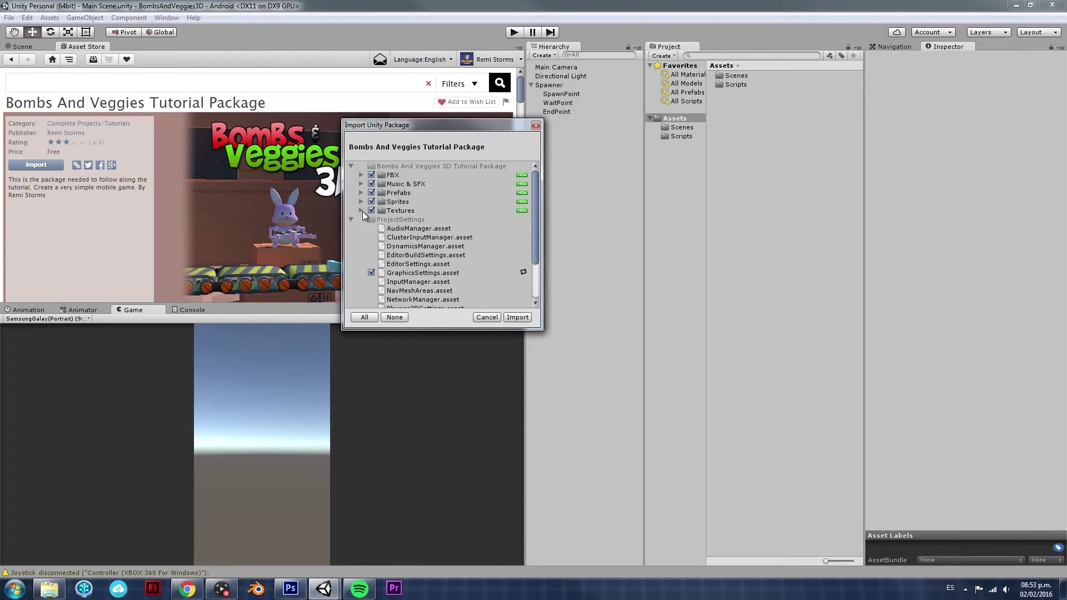
Step: Untick FBX and Music & SFX, reselect All, and import the whole package
left_click(361, 176)
left_click(371, 175)
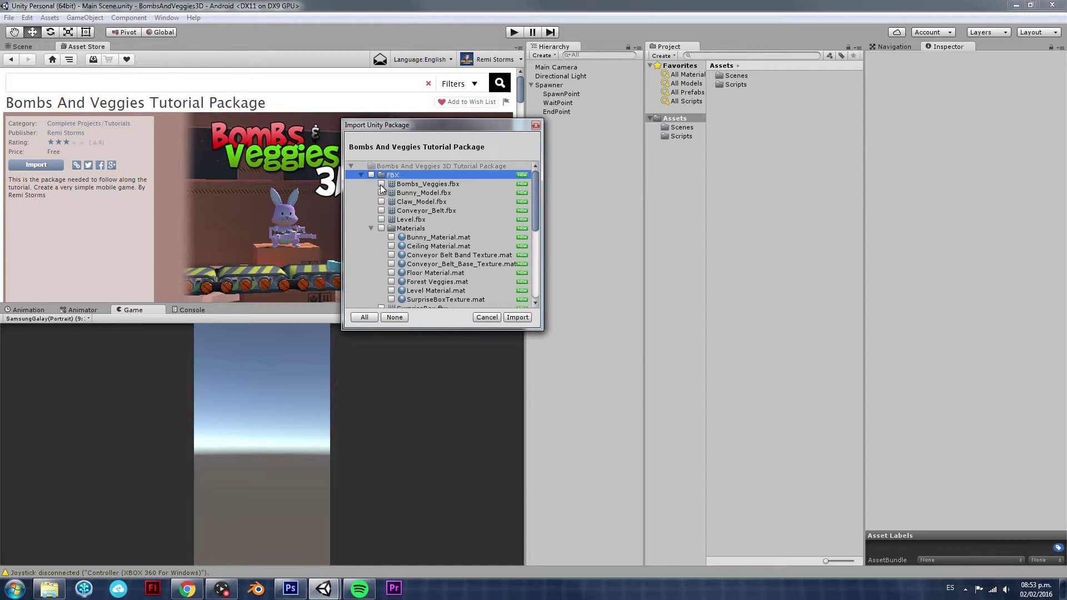
scroll(389, 193, "down", 3)
scroll(388, 194, "down", 3)
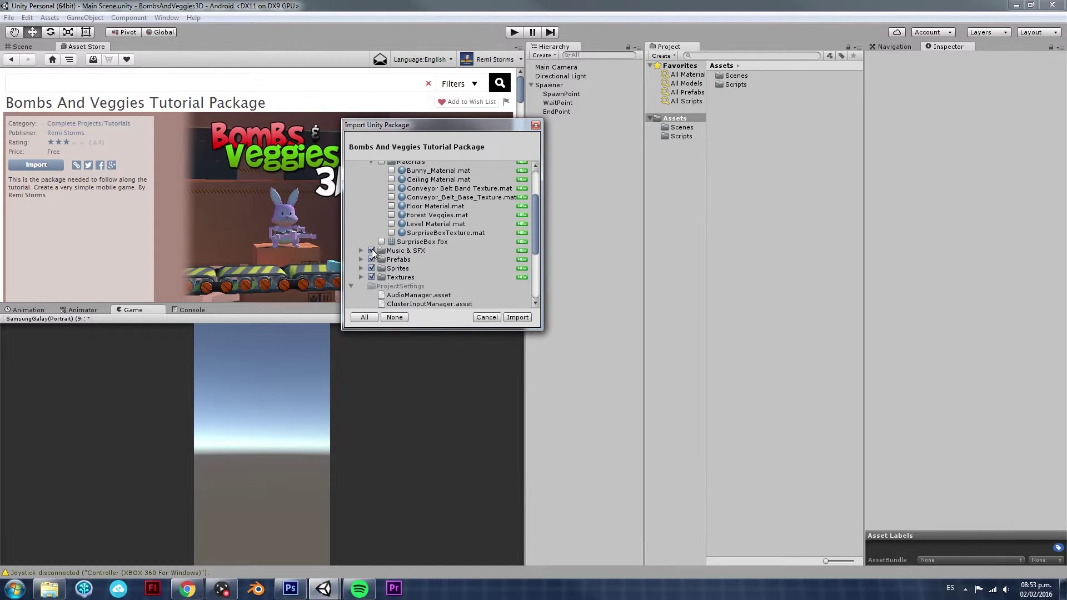
left_click(371, 250)
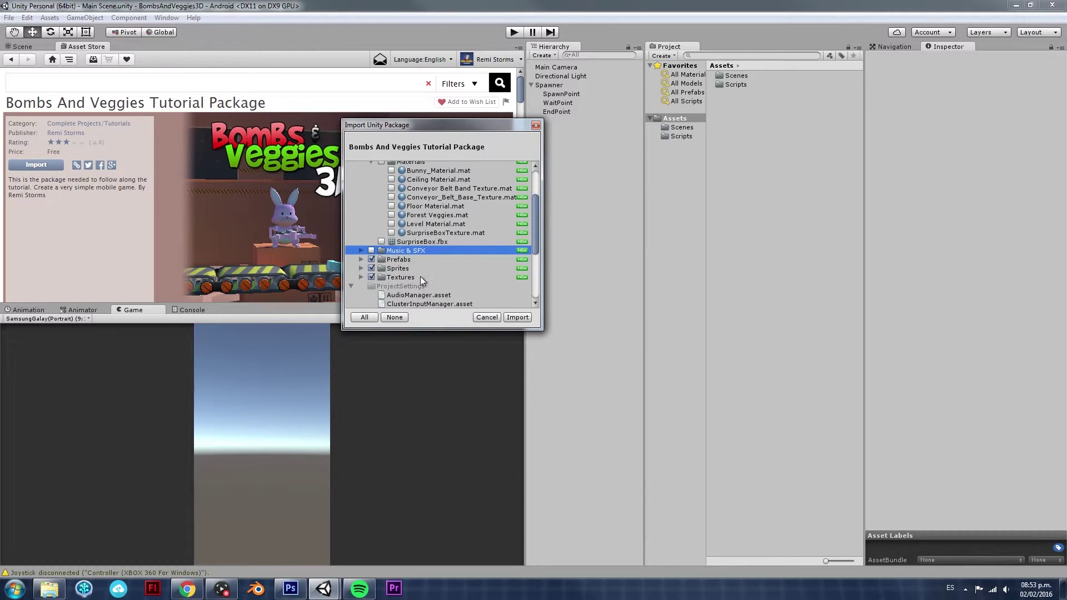
scroll(439, 261, "up", 5)
scroll(459, 242, "down", 9)
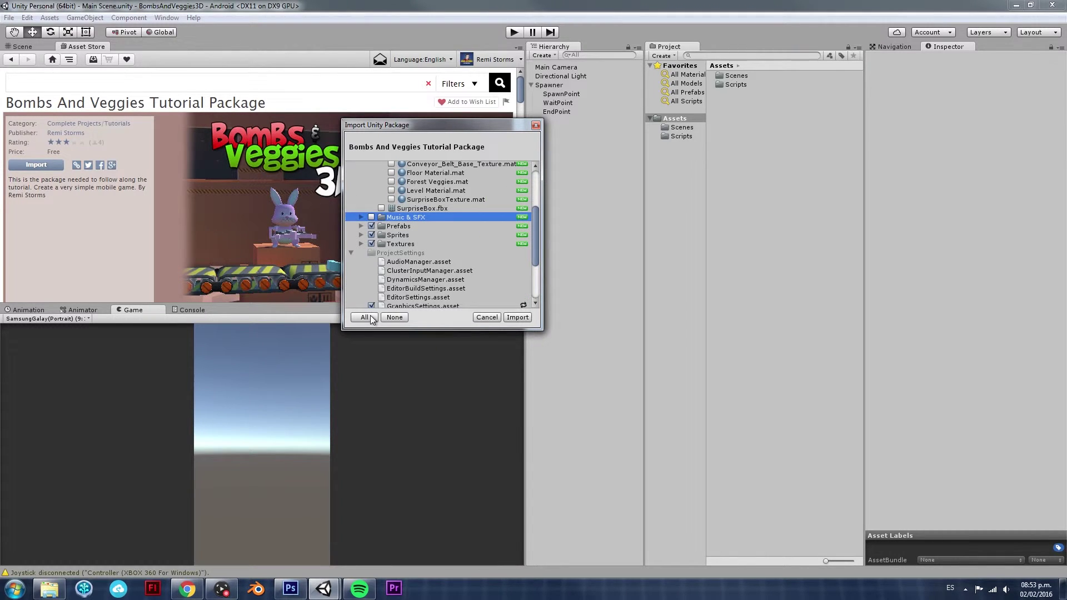
left_click(364, 317)
scroll(384, 303, "up", 9)
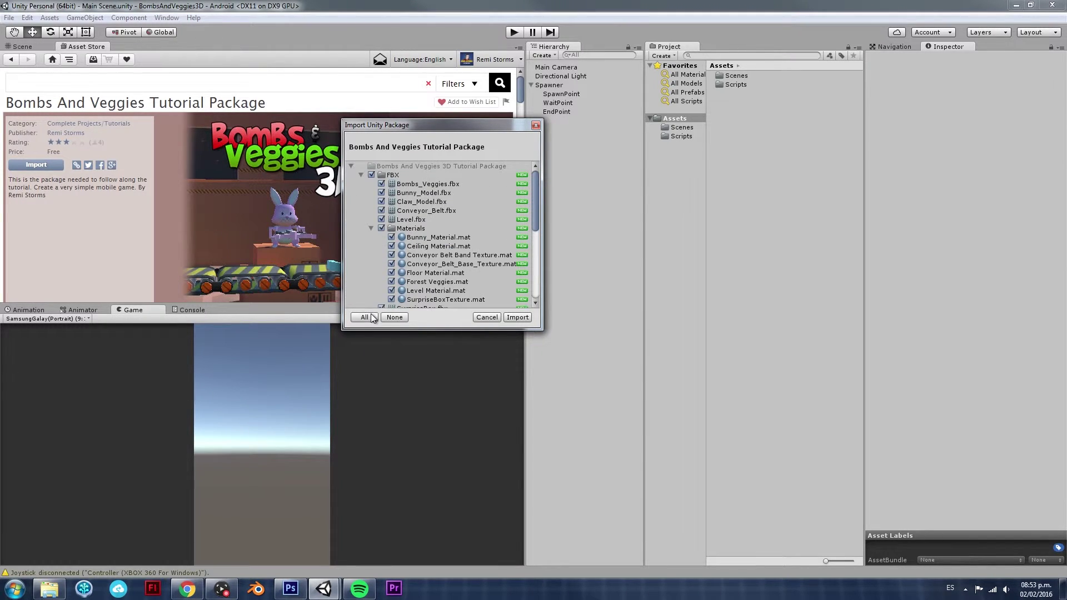
left_click(518, 318)
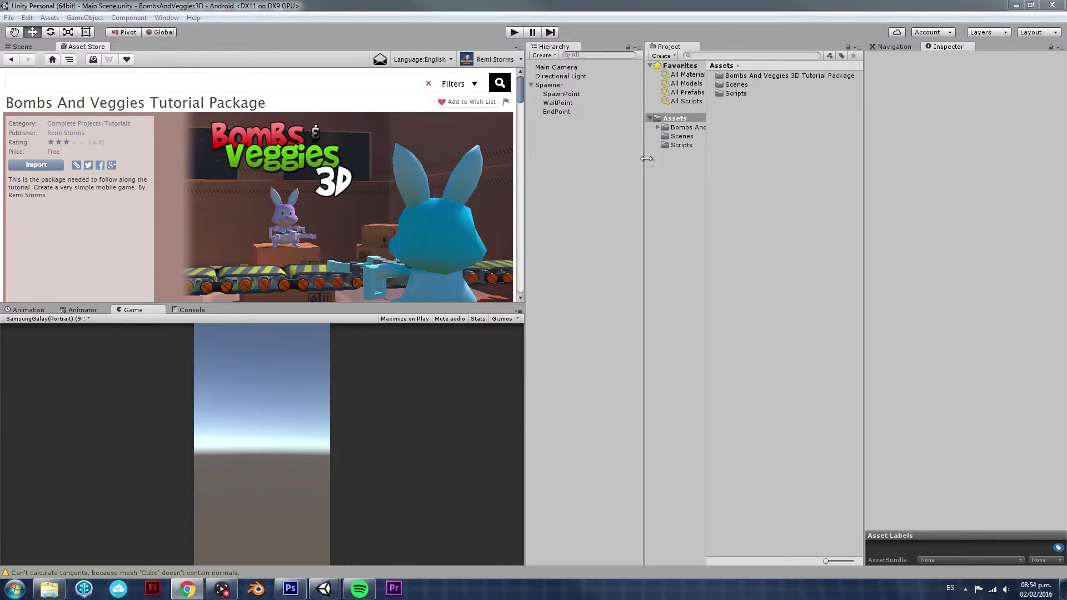
Step: Open the imported Bombs And Veggies folder and view its FBX, Music & SFX, Prefabs, Sprites and Textures subfolders
left_click(693, 182)
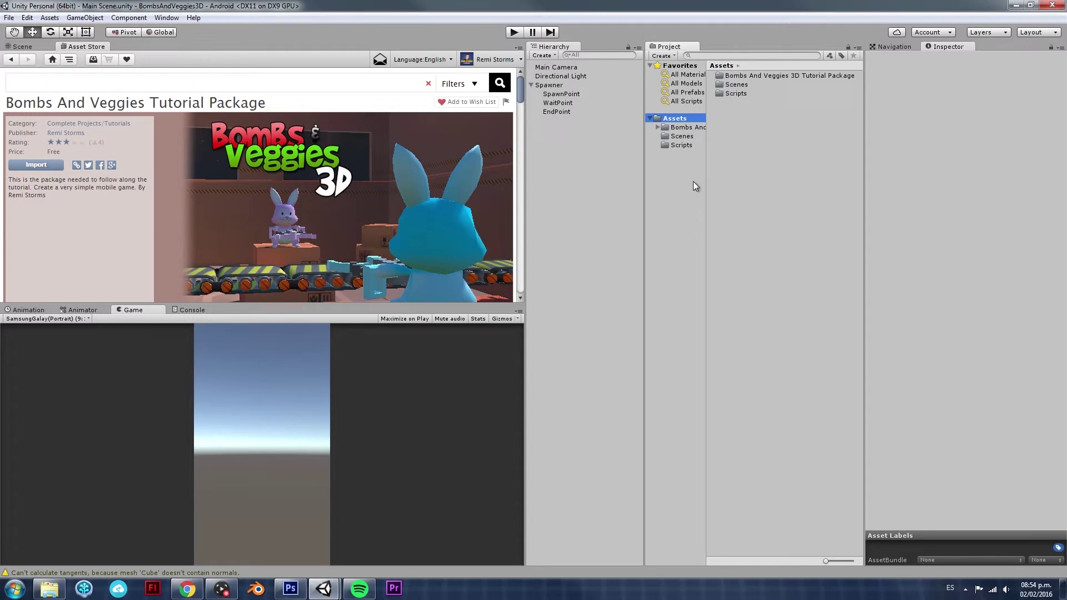
left_click(682, 127)
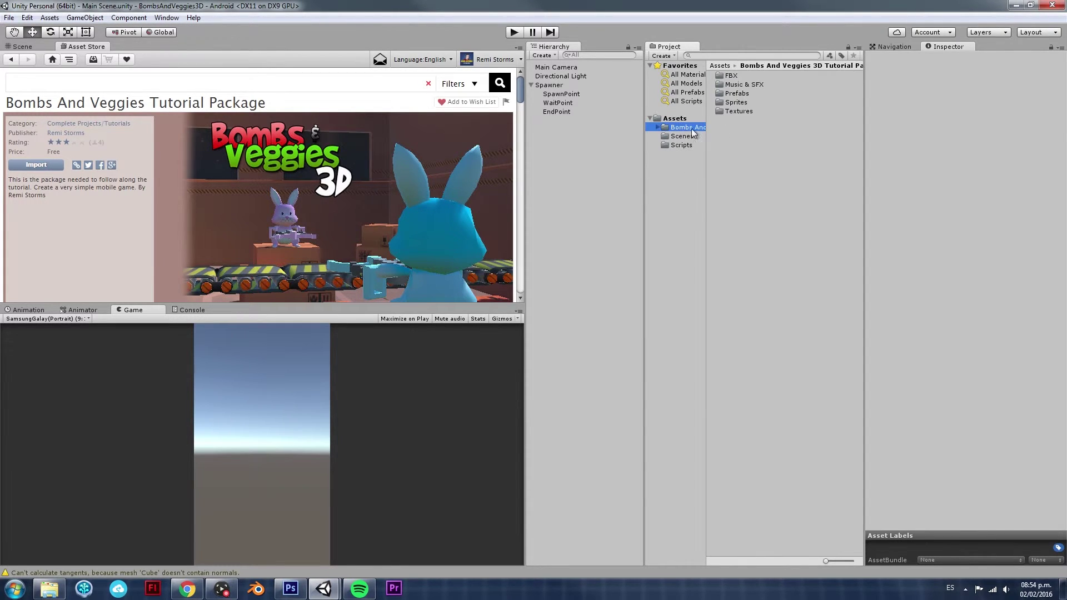
left_click(738, 77)
left_click(739, 82)
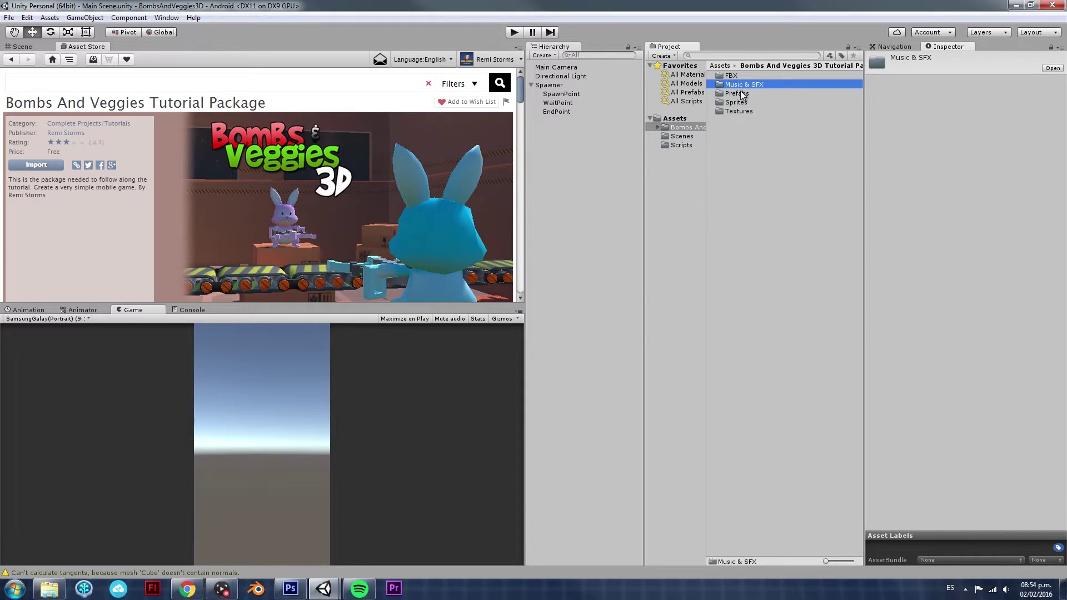
left_click(740, 92)
left_click(736, 102)
left_click(737, 111)
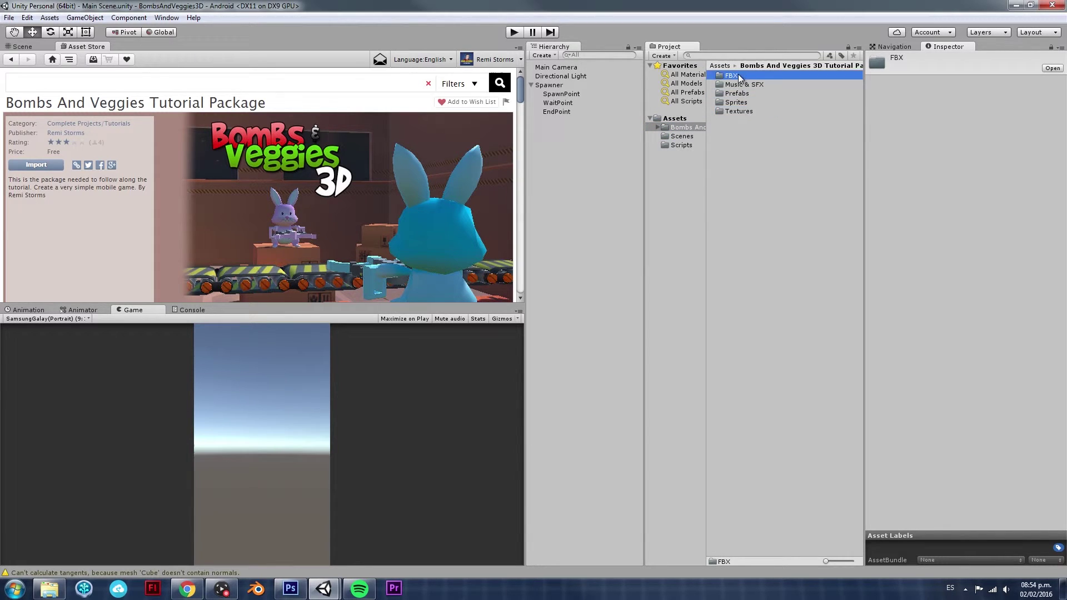
Step: Open FBX to inspect the Bombs_Veggies model, then collapse the tree back to Assets
double_click(738, 76)
left_click(745, 84)
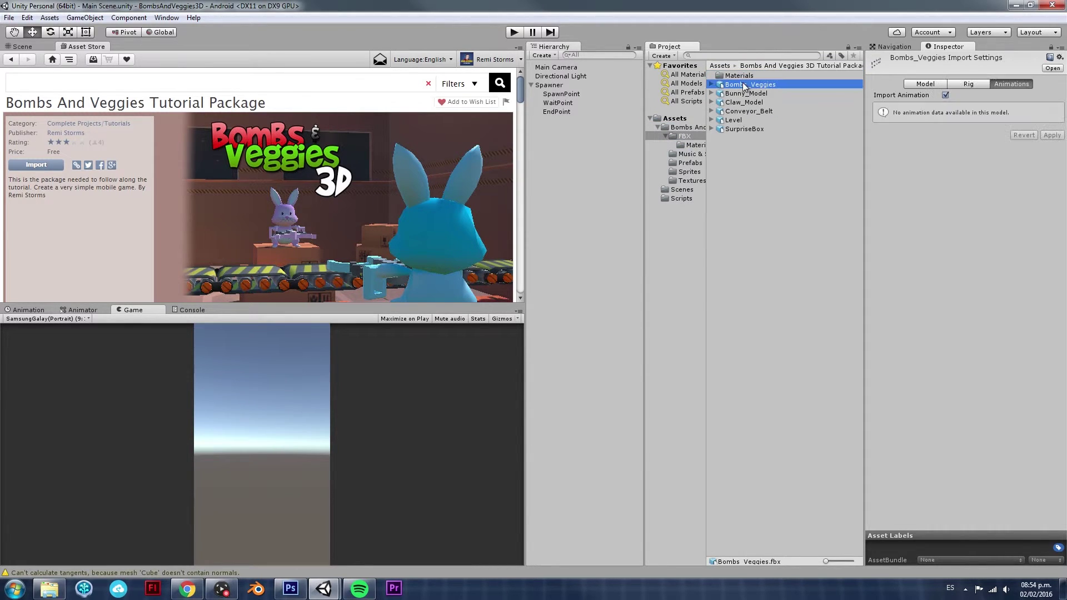
left_click(665, 136)
left_click(657, 128)
left_click(670, 118)
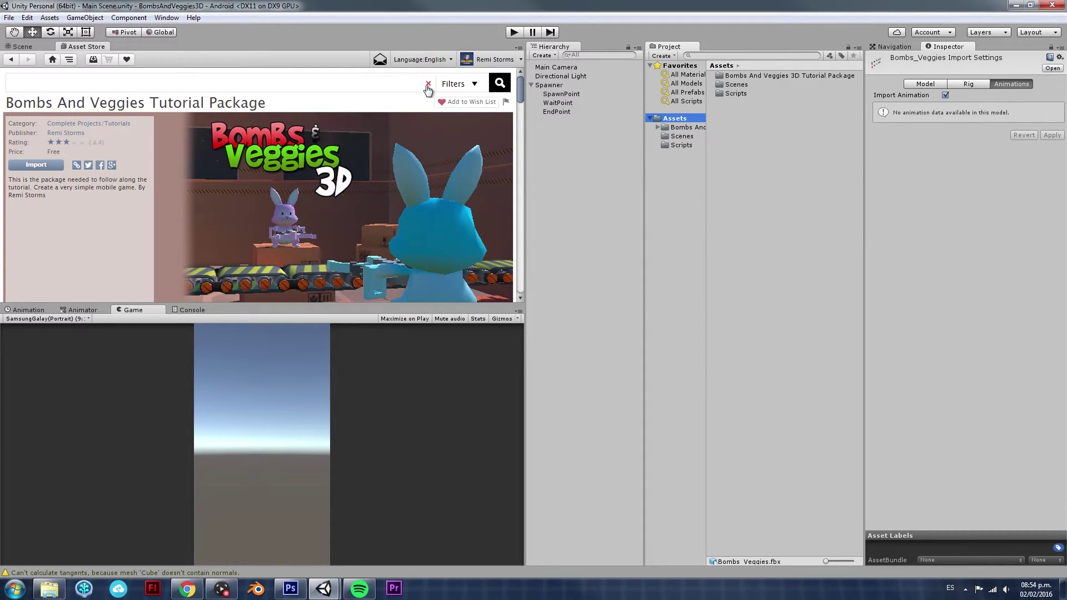
left_click(275, 85)
Step: Search the Asset Store for itween and open the iTween package page
key("Return")
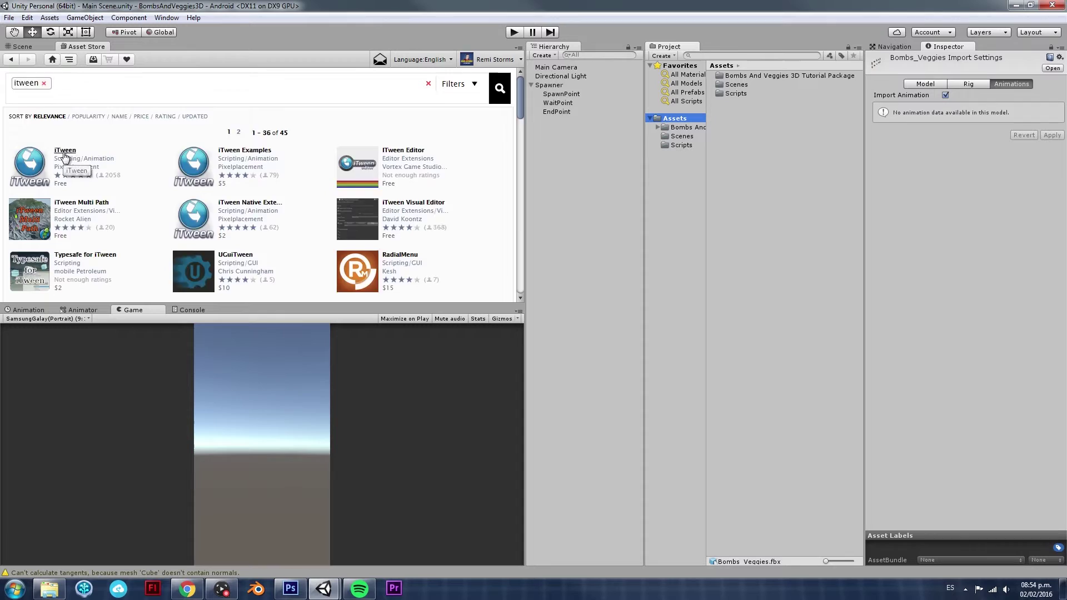
left_click(65, 150)
scroll(311, 143, "down", 3)
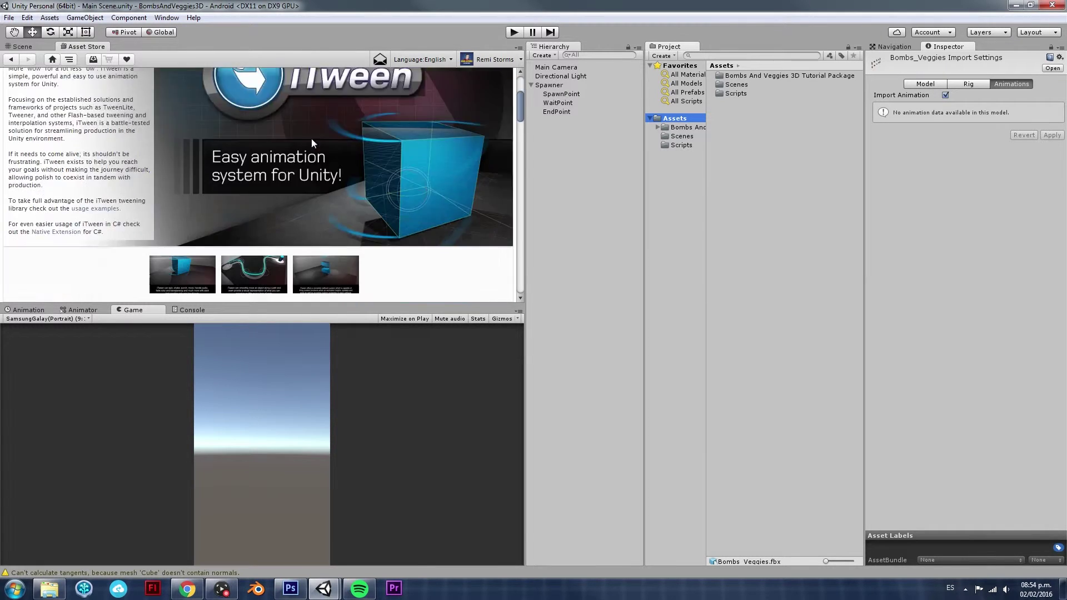
scroll(133, 160, "down", 2)
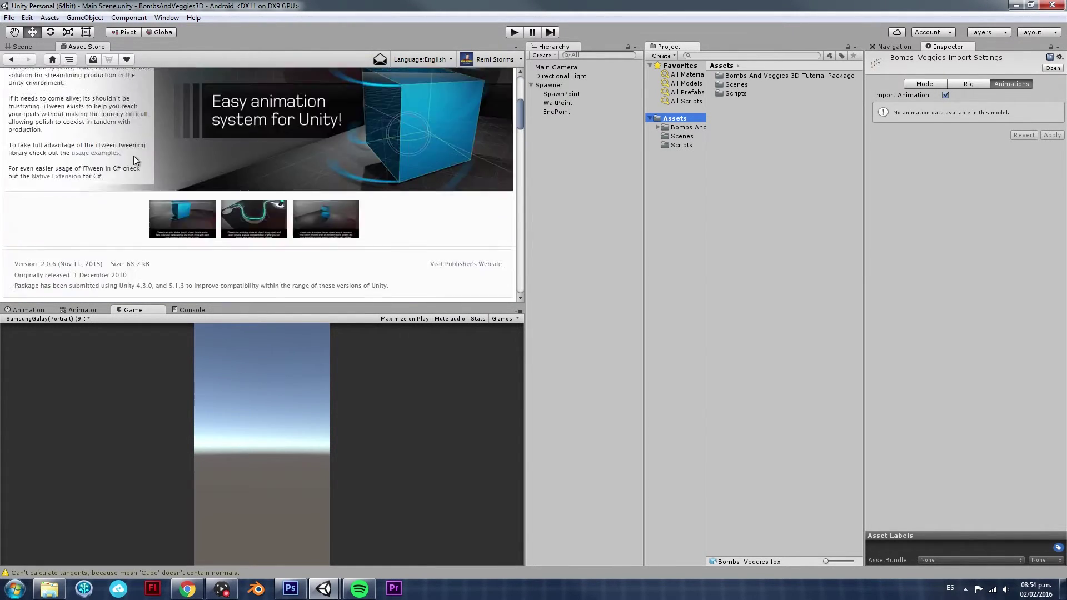
scroll(133, 160, "up", 5)
Step: Import iTween with Sample.unity unticked, then return to the Scene view
left_click(43, 167)
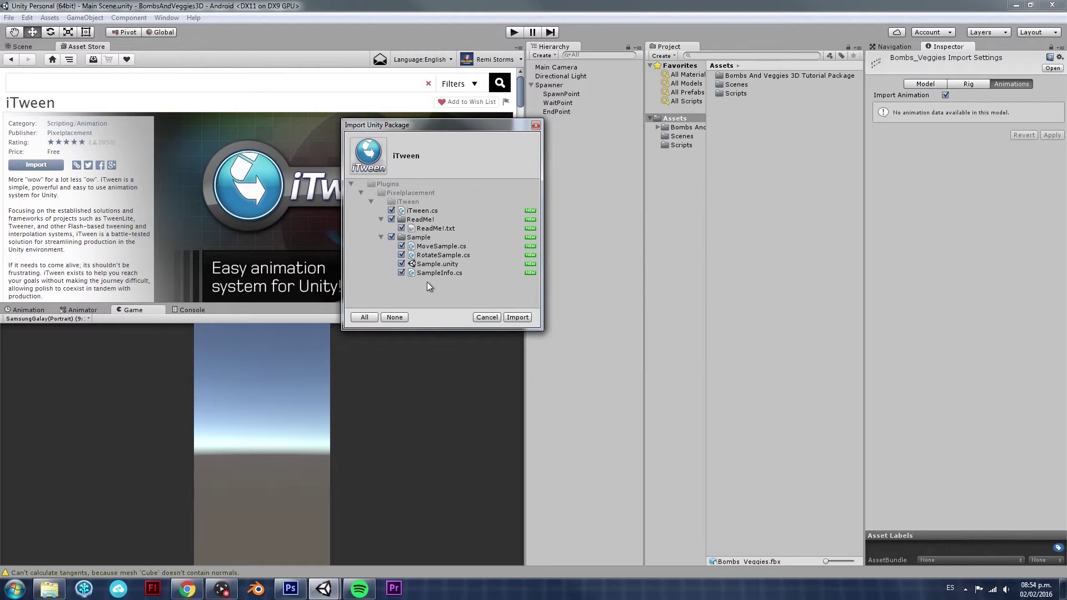
left_click(401, 264)
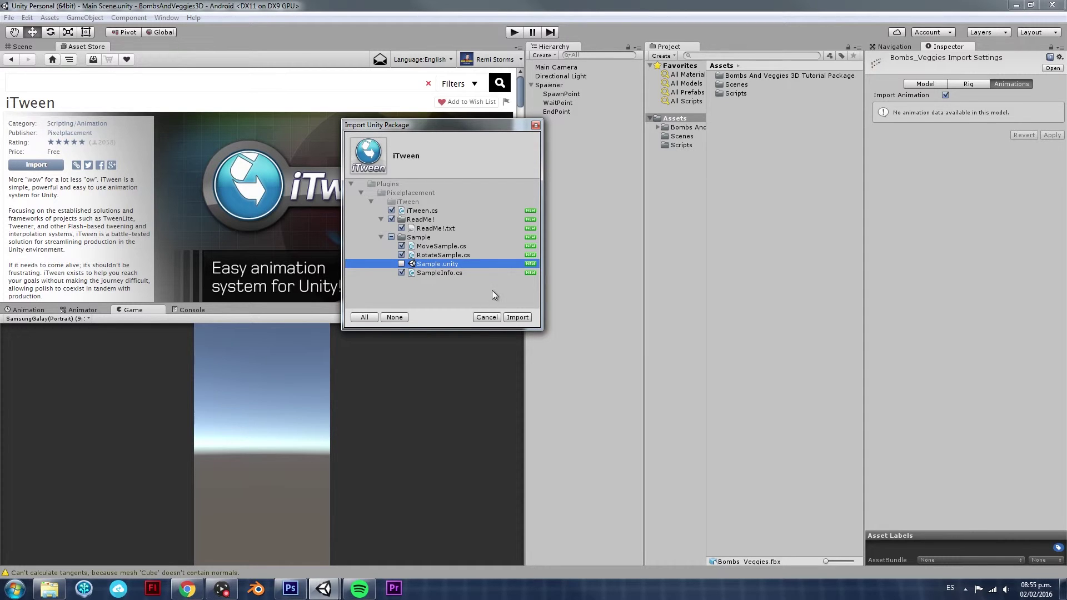
left_click(516, 317)
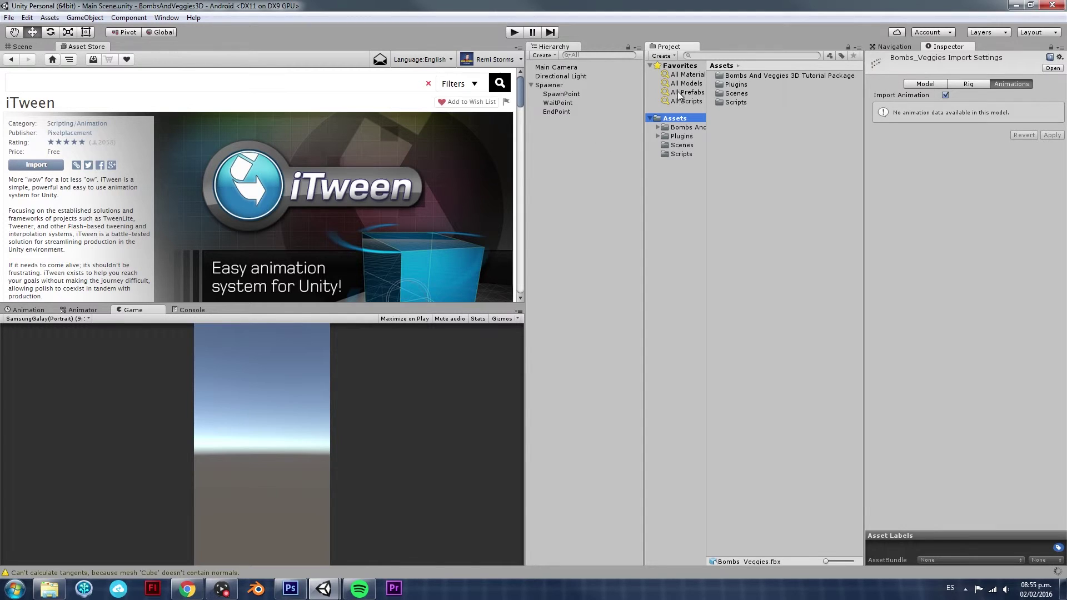
left_click(37, 45)
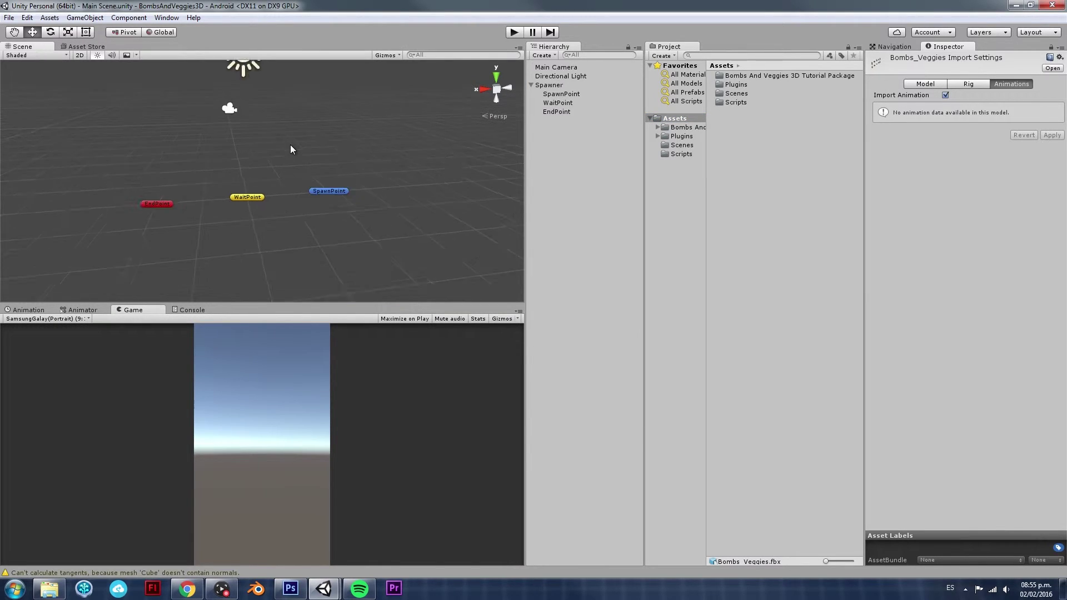
Step: Switch between the Bombs And Veggies and Plugins folders and orbit the Scene view around the points
left_click(689, 128)
left_click(690, 137)
left_click(691, 128)
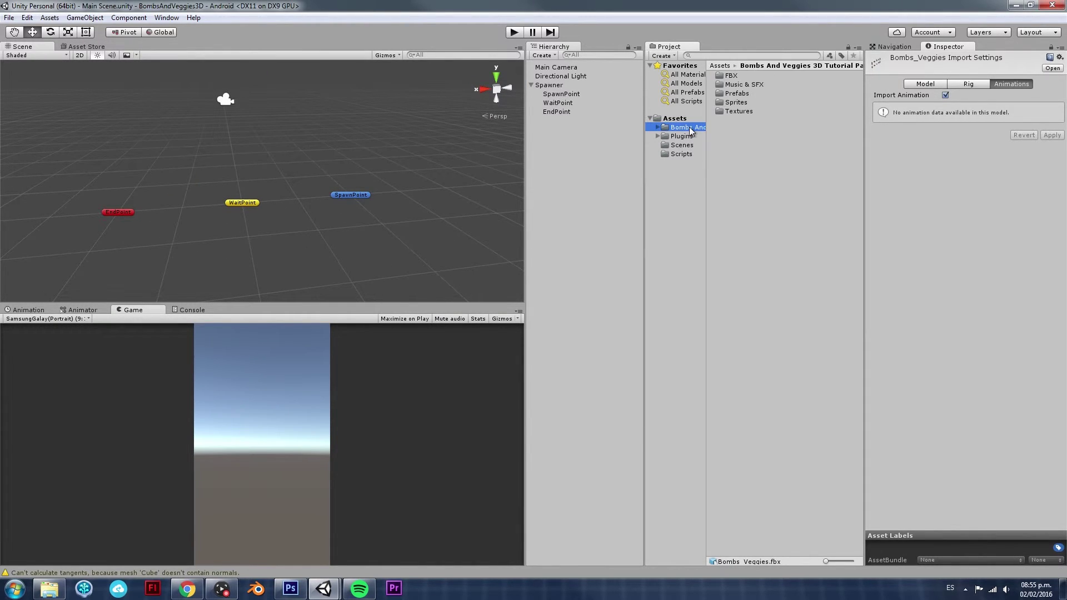
left_click(687, 135)
left_click(687, 128)
middle_click_drag(365, 188, 344, 197)
left_click_drag(344, 197, 400, 202, "alt")
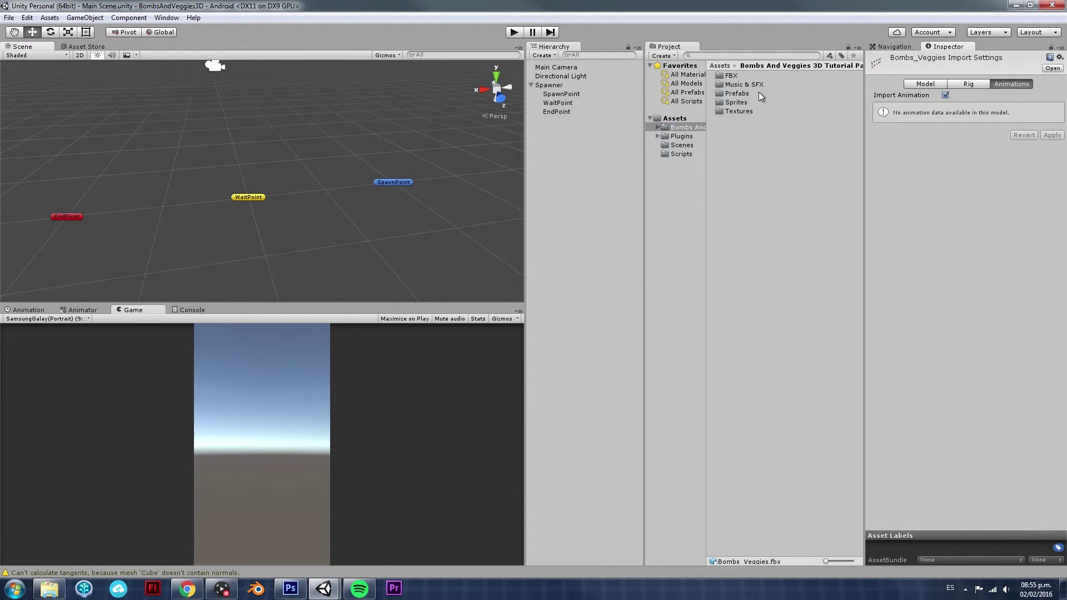
left_click_drag(386, 146, 386, 177, "alt")
Step: Open the package's FBX folder and show SurpriseBox's import settings with its animation clips
left_click(743, 85)
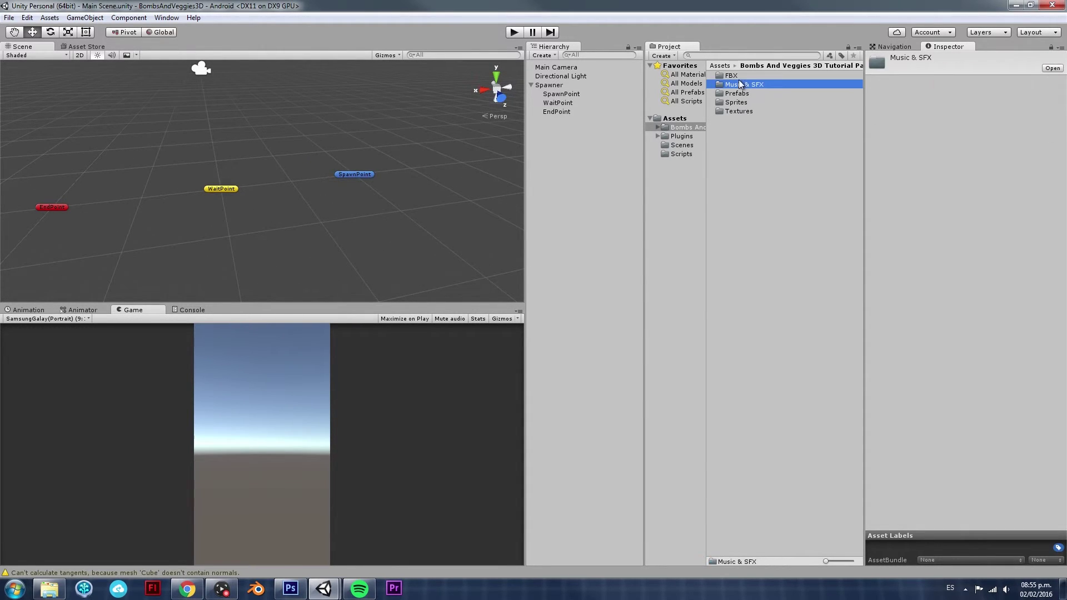
left_click(738, 94)
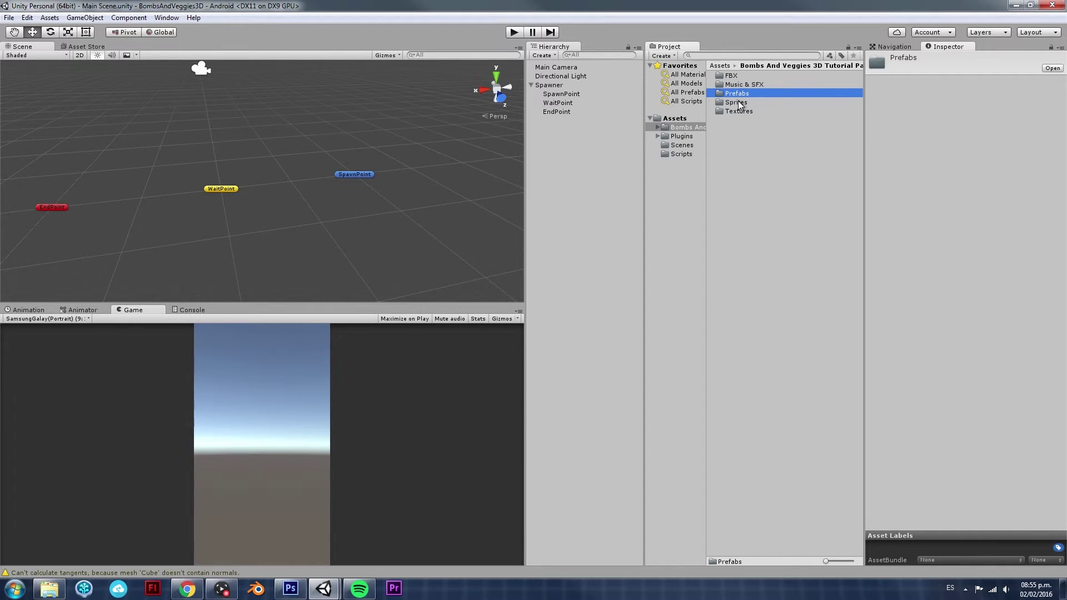
left_click(734, 77)
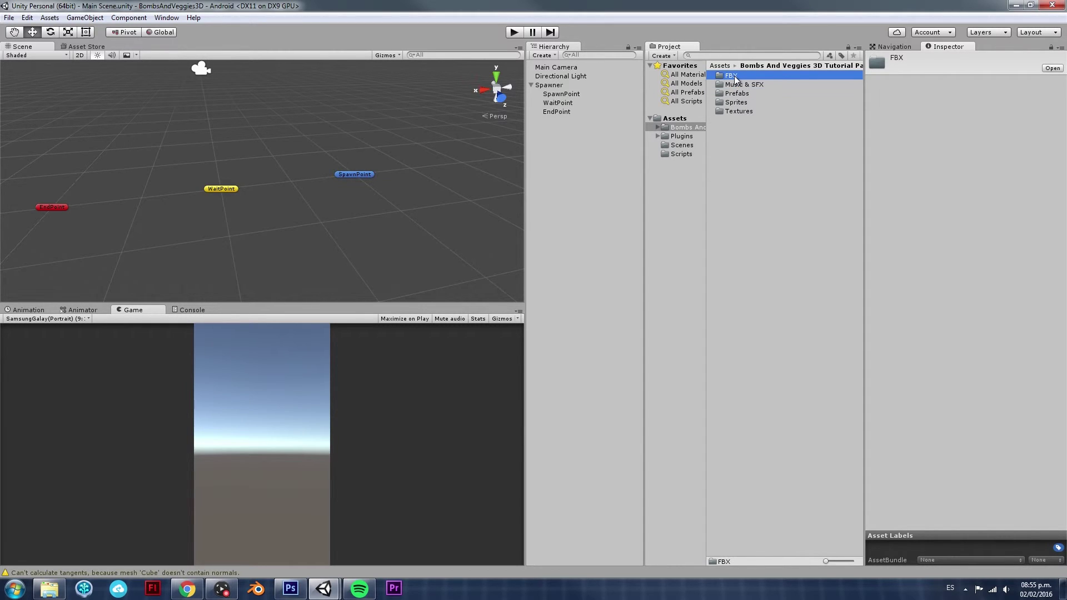
double_click(735, 78)
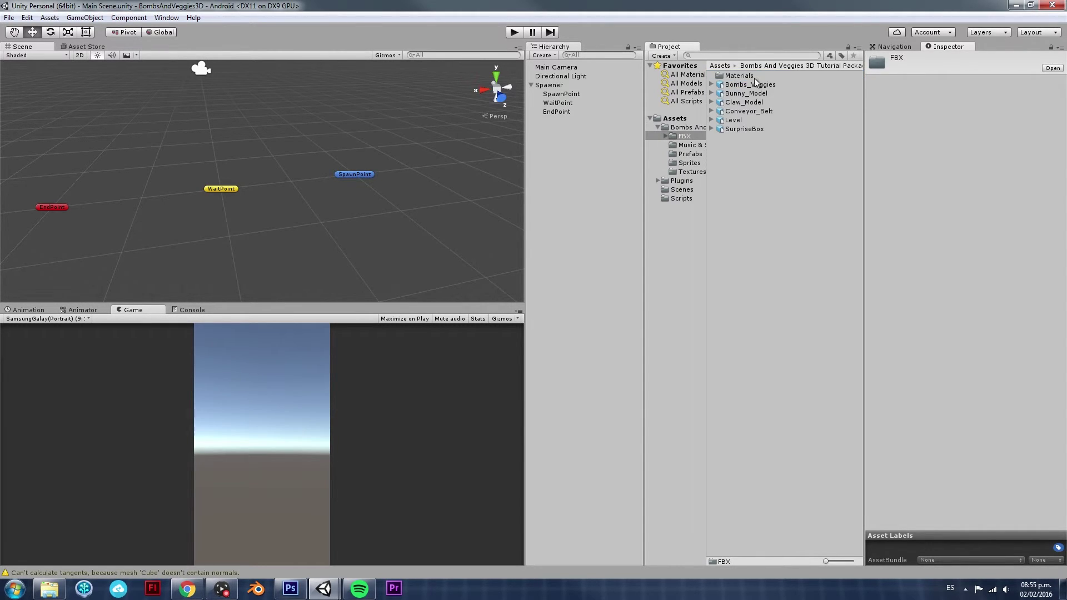
left_click(751, 129)
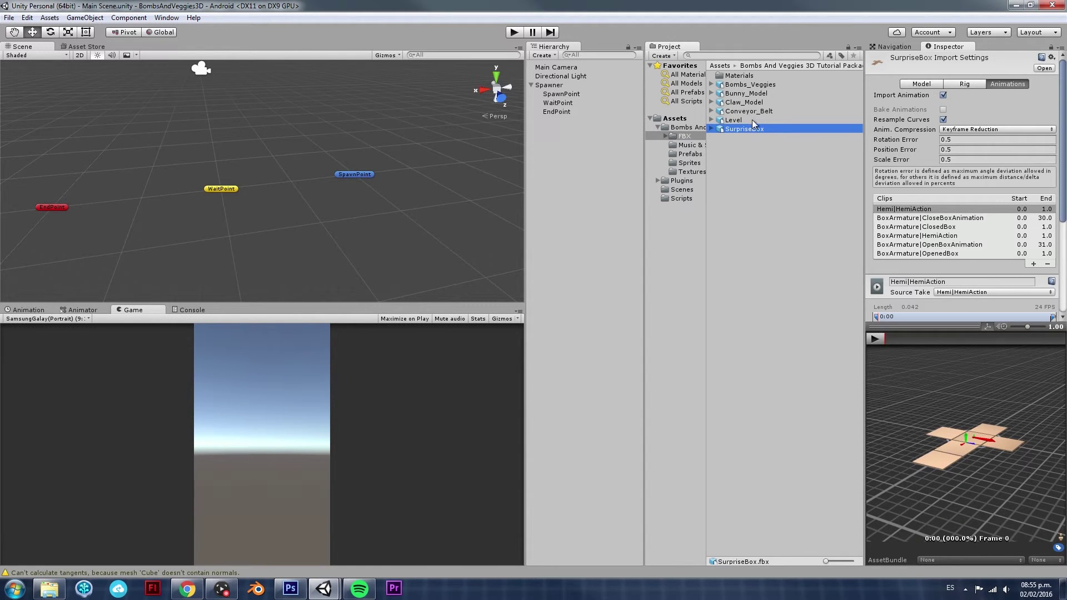
Step: Rotate the SurpriseBox model in the preview to inspect it from different angles
left_click_drag(944, 434, 771, 409)
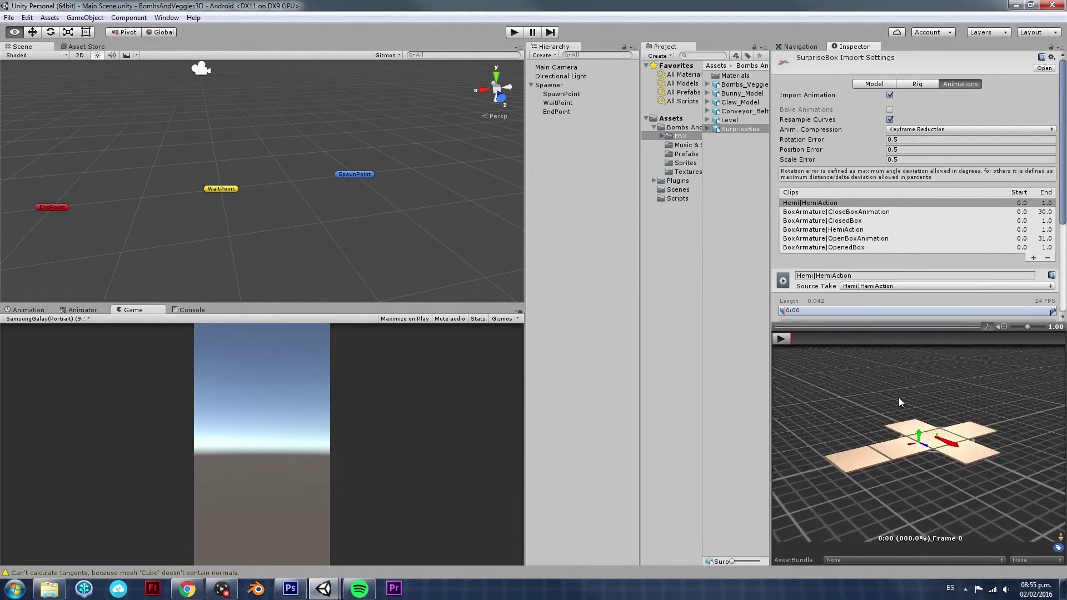
left_click(737, 129)
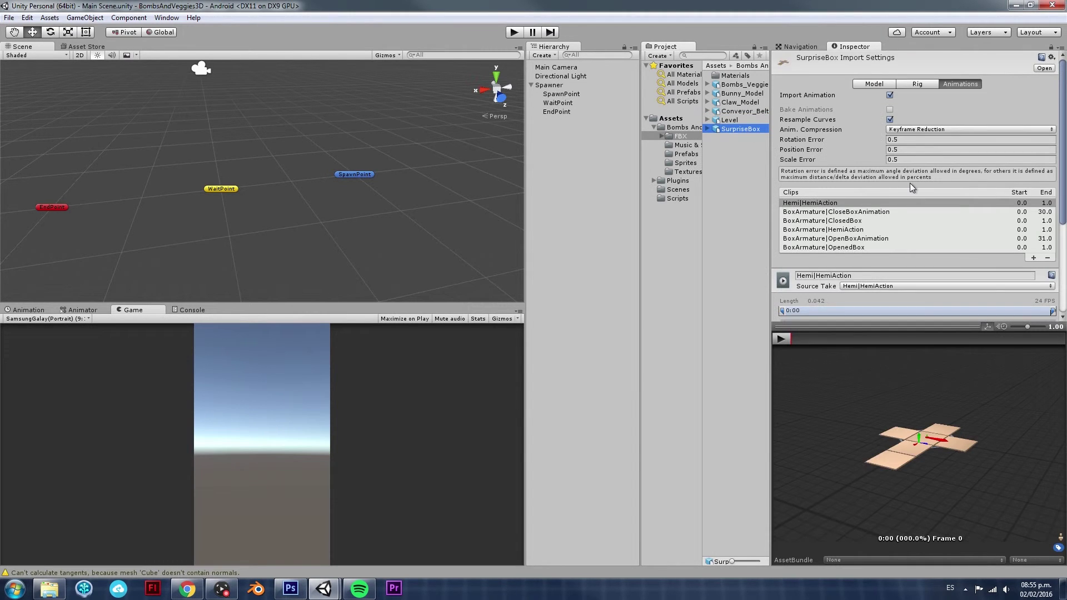
scroll(911, 187, "down", 5)
scroll(933, 431, "up", 4)
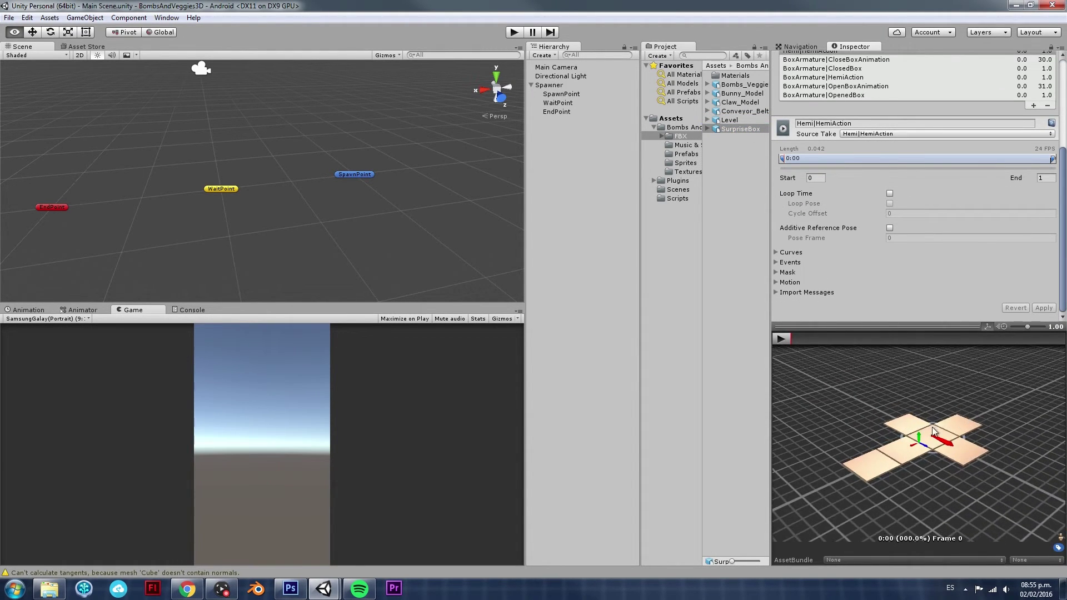
left_click_drag(934, 431, 889, 445)
scroll(916, 131, "up", 3)
scroll(916, 130, "up", 2)
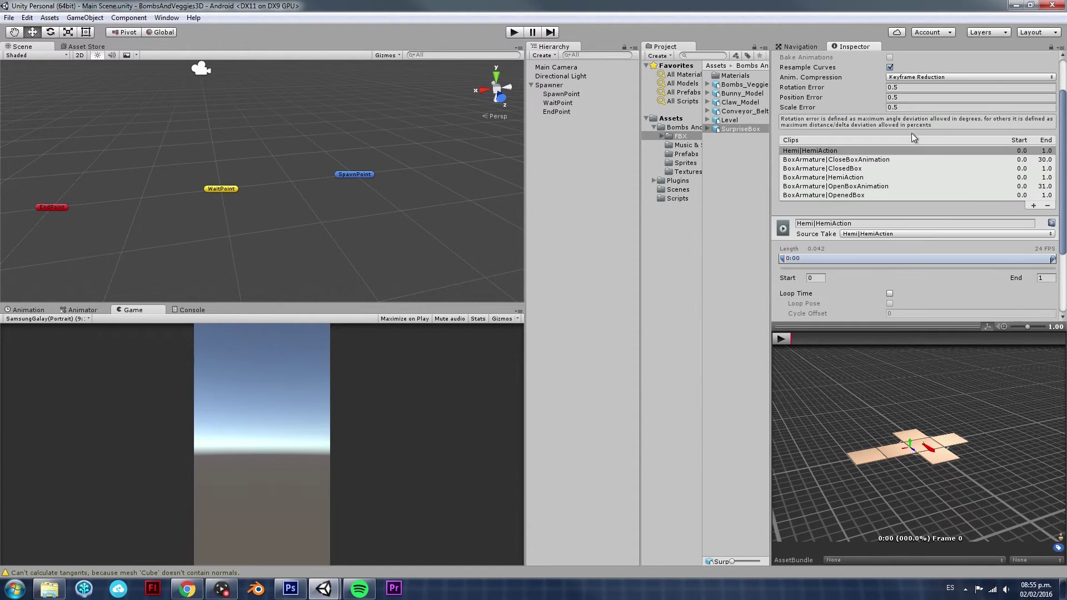
Step: Preview the CloseBoxAnimation, BoxArmature|ClosedBox and remaining box clips, then select Conveyor_Belt
left_click(860, 160)
left_click(855, 169)
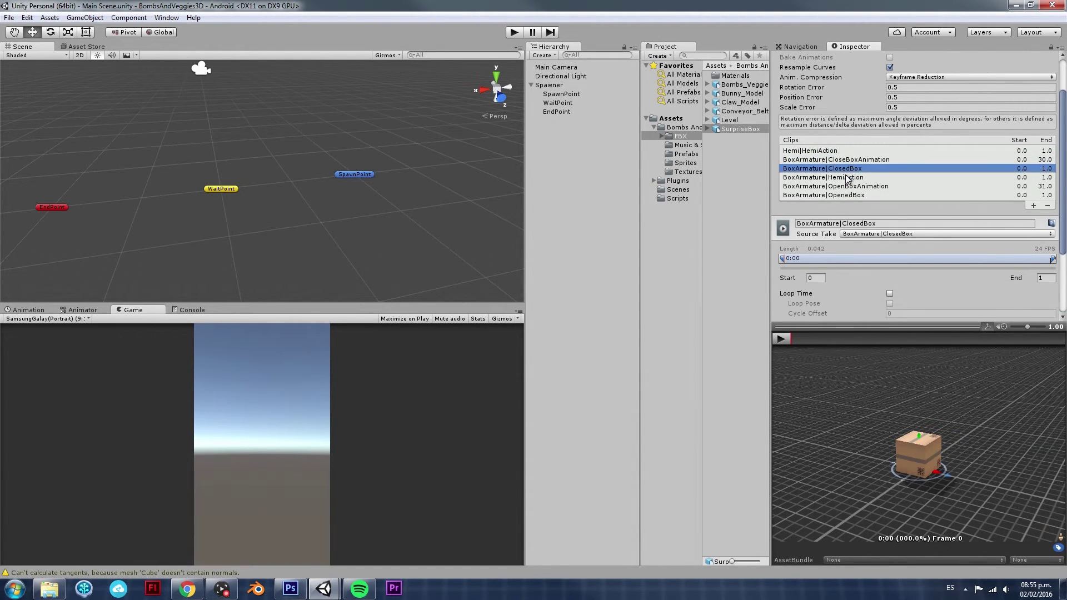
left_click(847, 178)
left_click(846, 186)
left_click(741, 111)
Step: Browse the Bombs And Veggies Music & SFX, Prefabs, Sprites and Textures folders
left_click(662, 136)
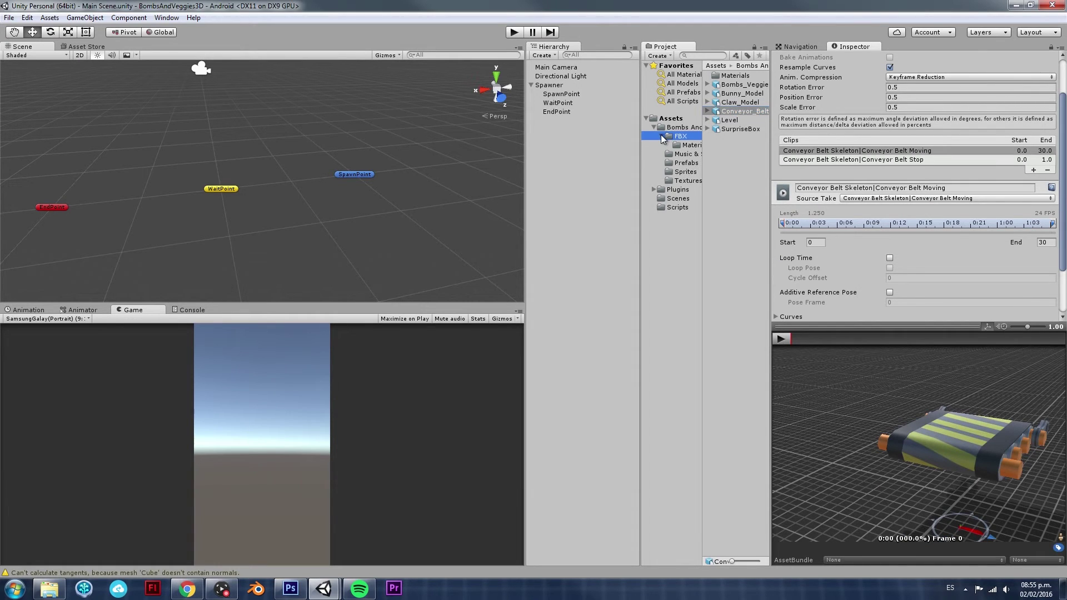
left_click(661, 136)
left_click(681, 128)
left_click(683, 145)
left_click(683, 154)
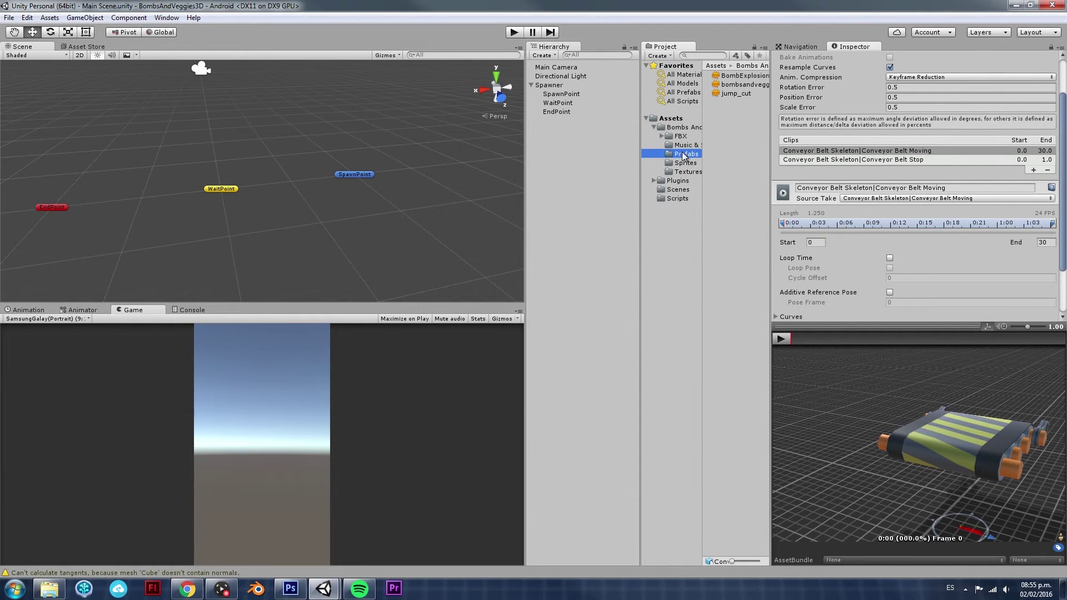
left_click(685, 163)
left_click(688, 172)
Step: Revisit the Sprites, Music & SFX, Prefabs, FBX and Textures folders to compare contents
left_click(685, 162)
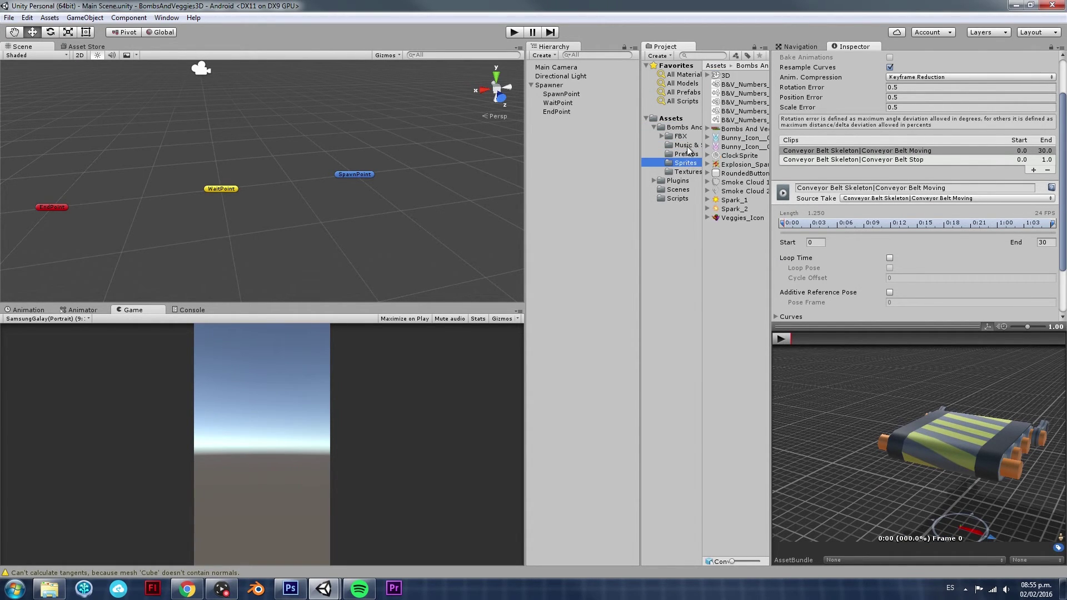
left_click(688, 145)
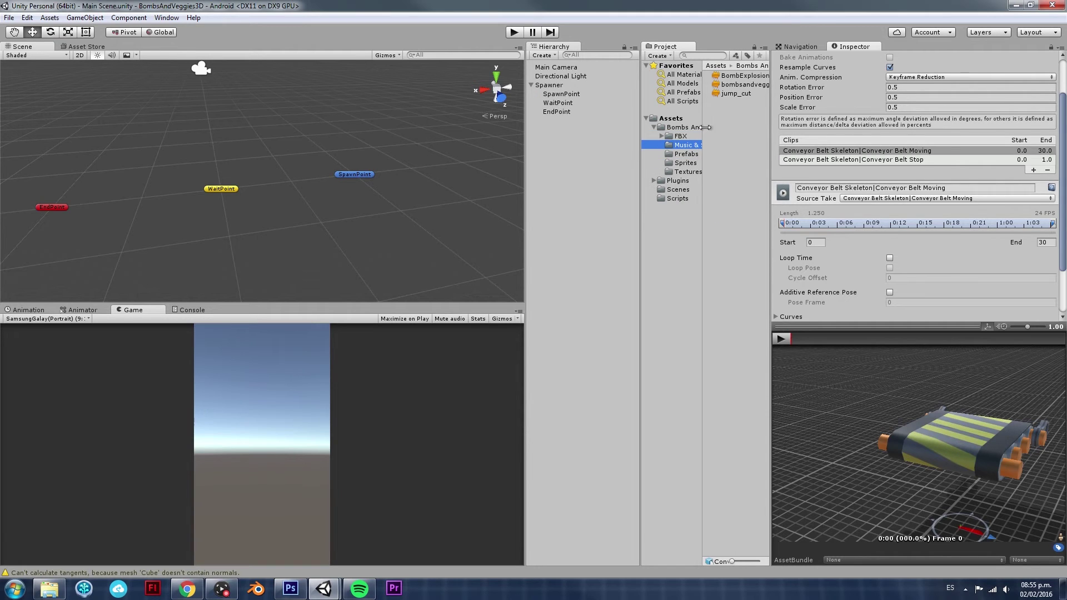
left_click(687, 154)
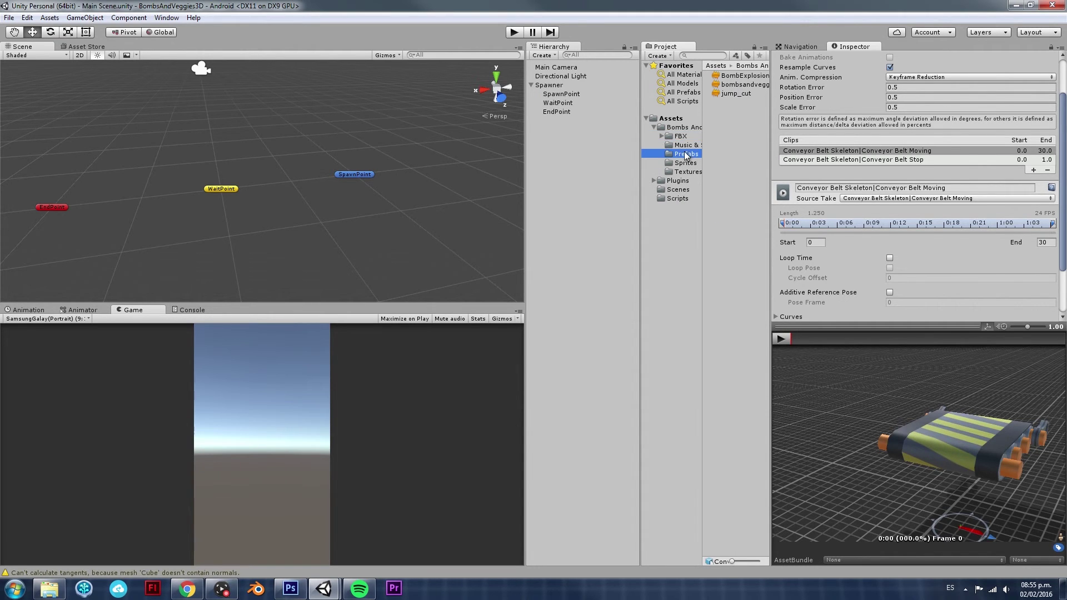
left_click(680, 136)
left_click(688, 146)
left_click(687, 155)
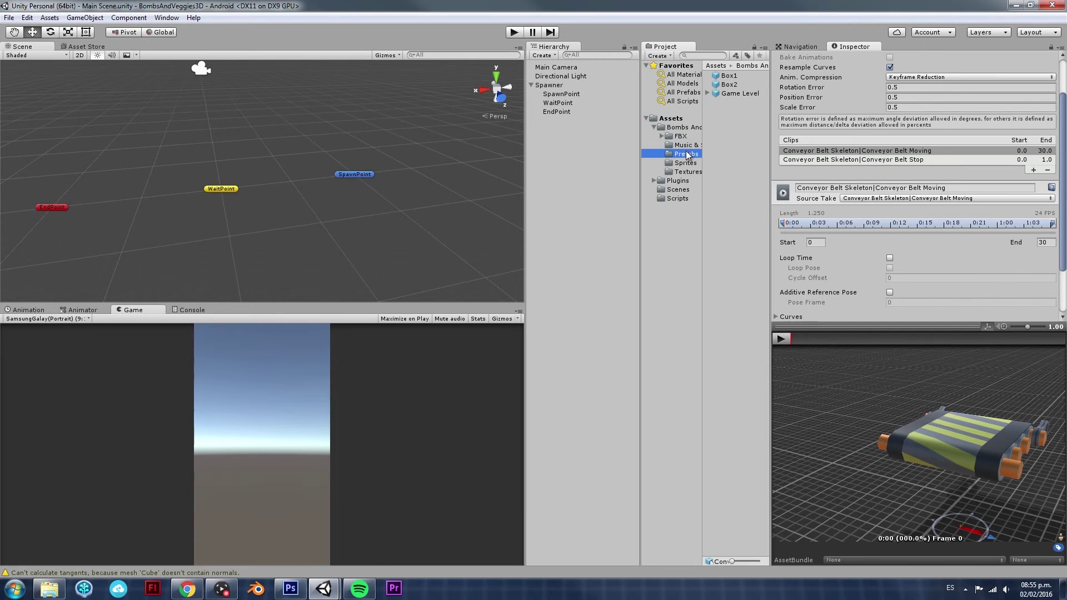
left_click(684, 164)
left_click(687, 172)
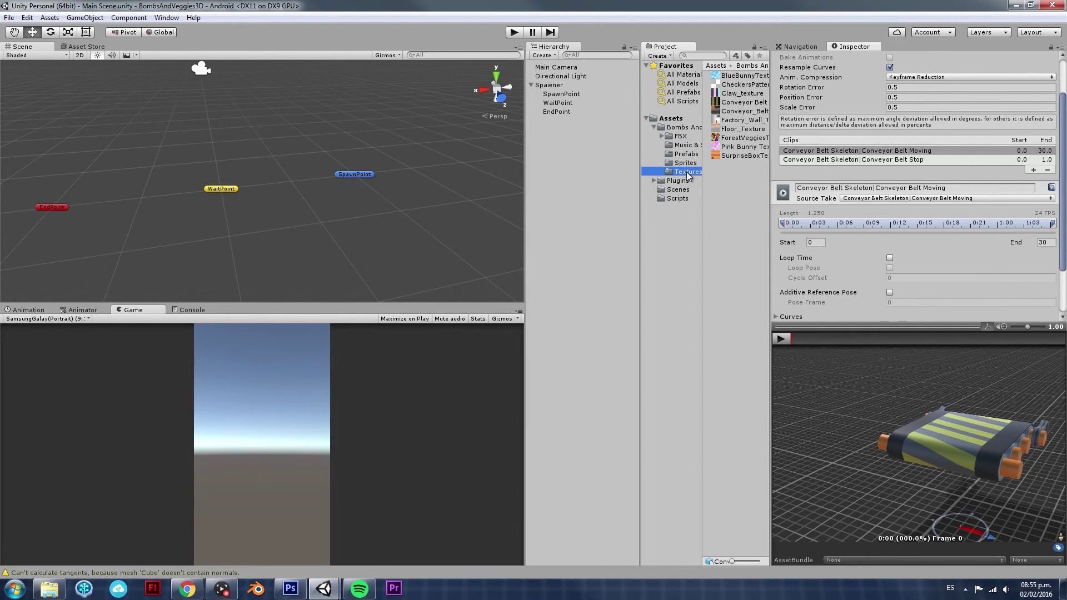
Step: Return to the top-level Assets folder and set the Conveyor Belt Moving preview to frame 9
left_click(654, 128)
left_click(672, 119)
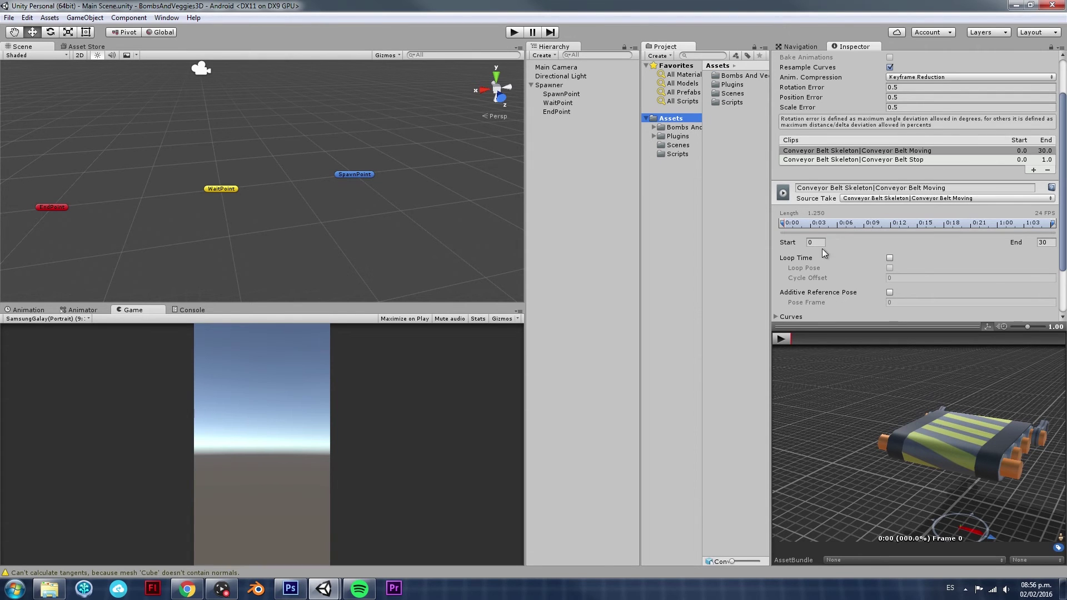
left_click(878, 339)
left_click_drag(930, 373, 953, 414)
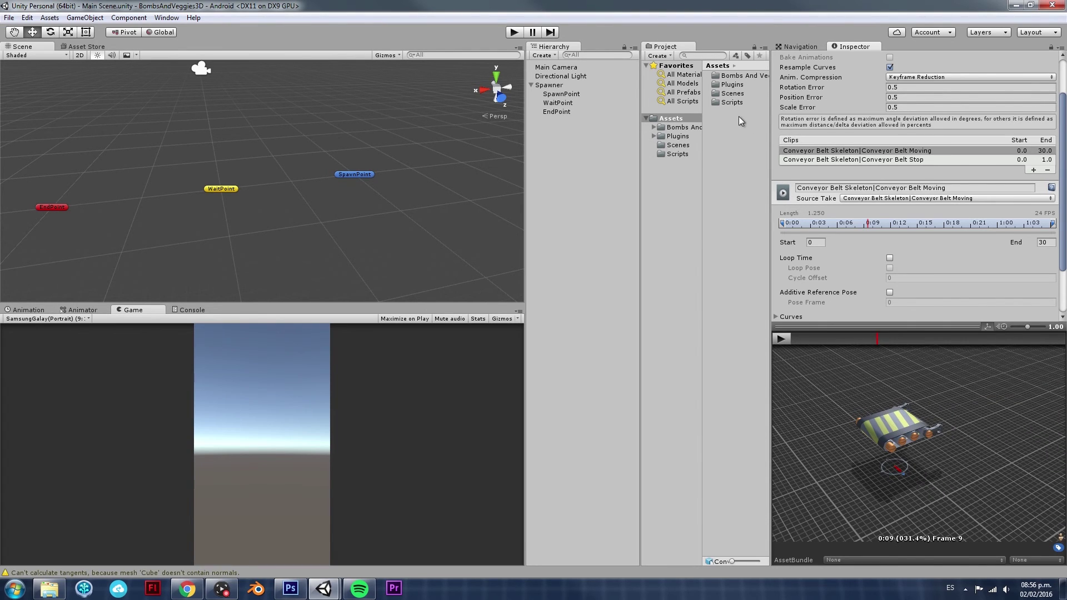